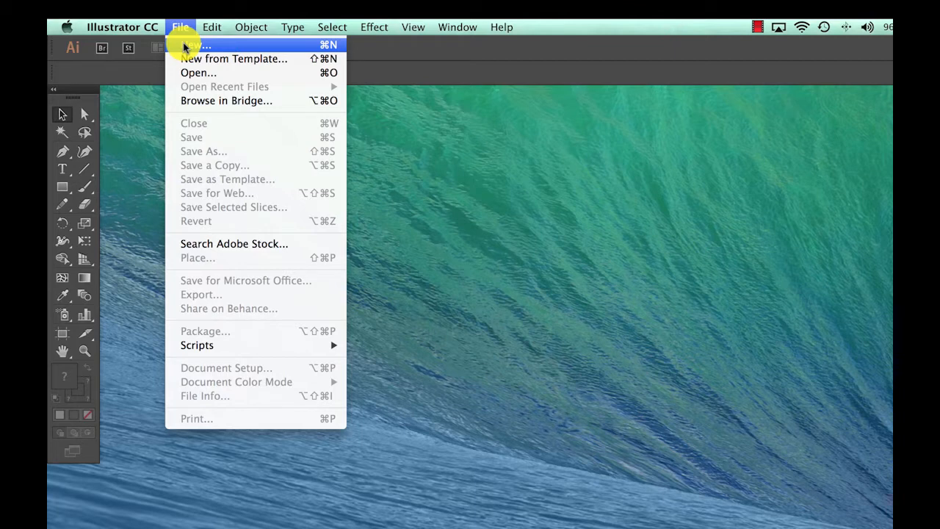
- Create a new one-artboard Letter document with its units set to inches
click(184, 47)
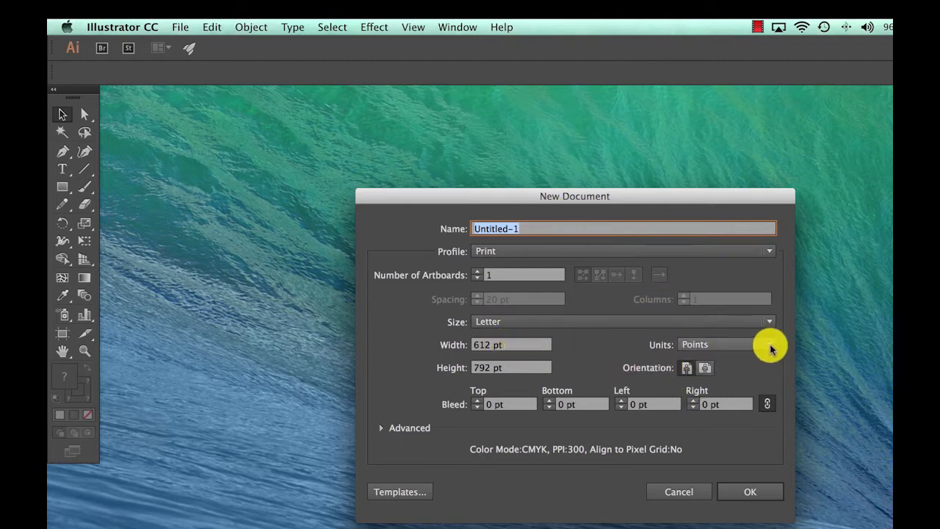
click(769, 348)
click(717, 390)
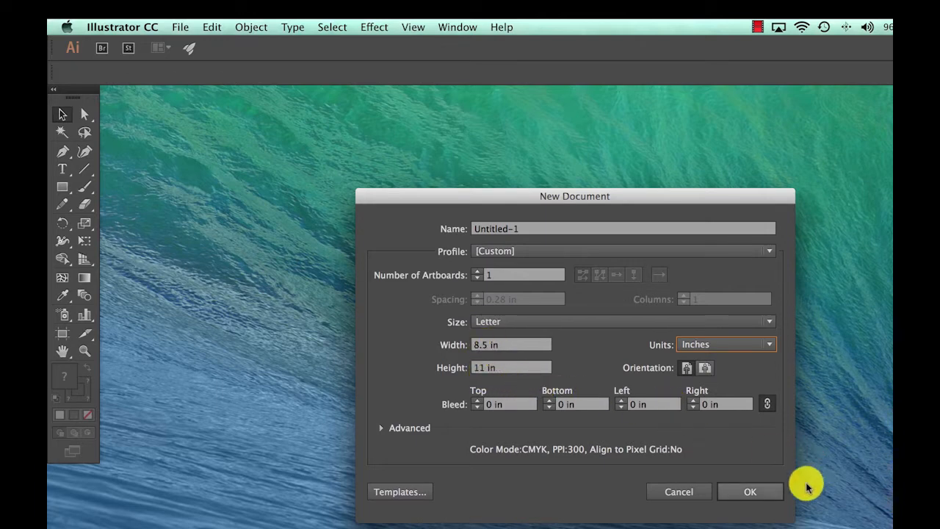
click(745, 492)
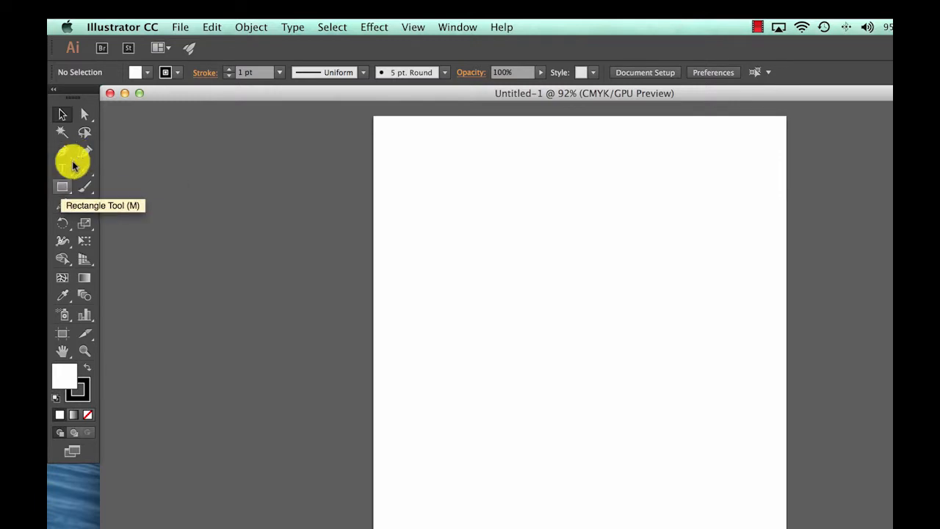
- Try drawing a freehand rectangle and a square on the artboard, undoing each one
click(65, 192)
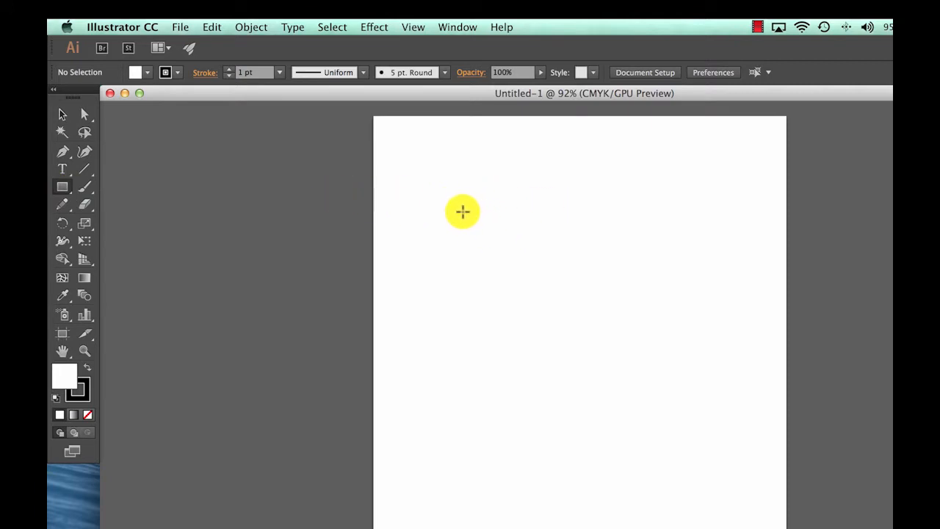
drag(462, 211, 510, 295)
key(super+z)
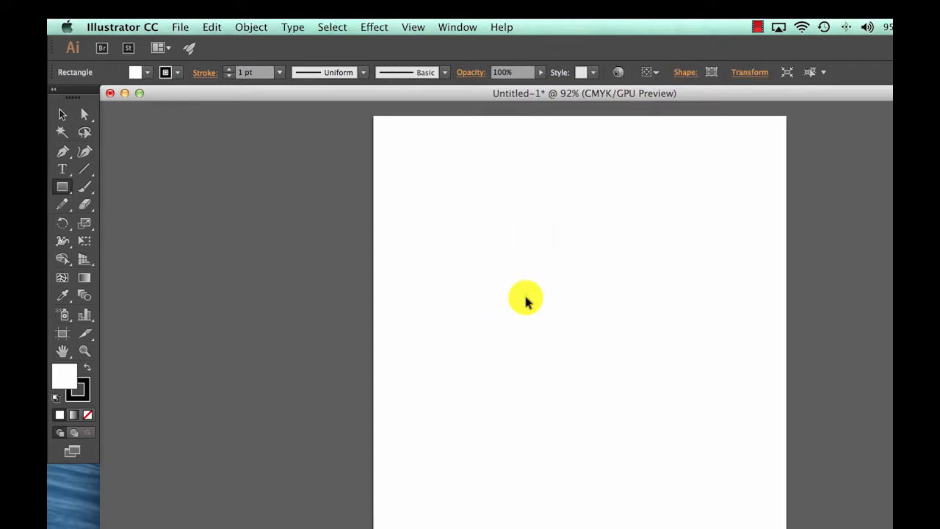
drag(479, 260, 547, 335)
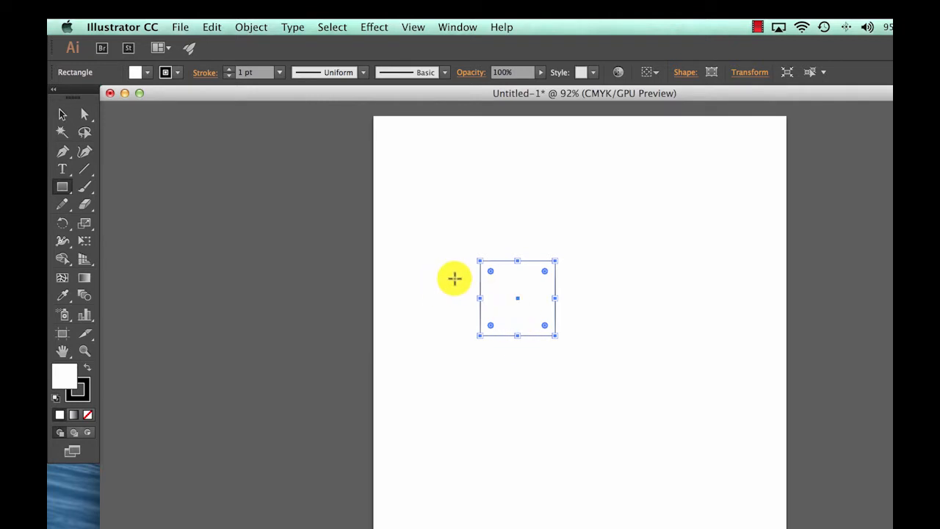
key(ctrl+z)
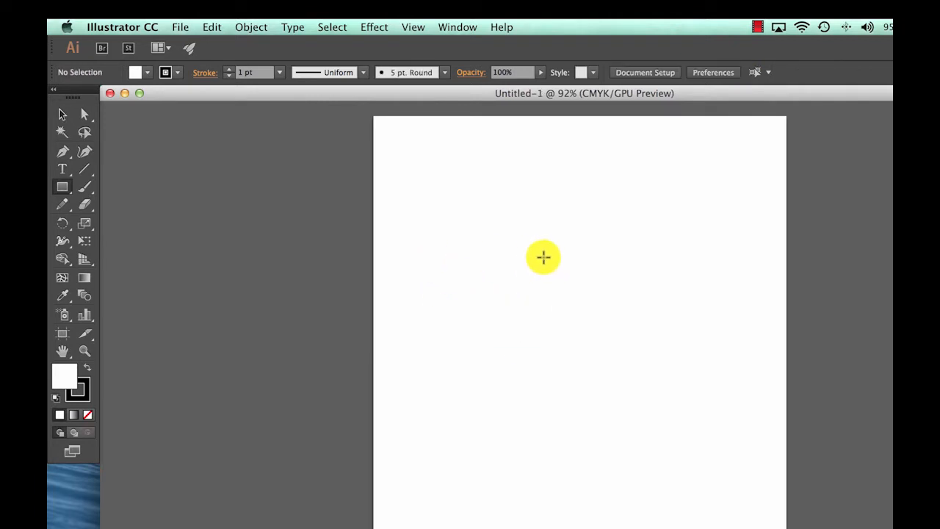
- Draw a square exactly 2 in wide and 2 in high near the middle of the artboard
click(516, 261)
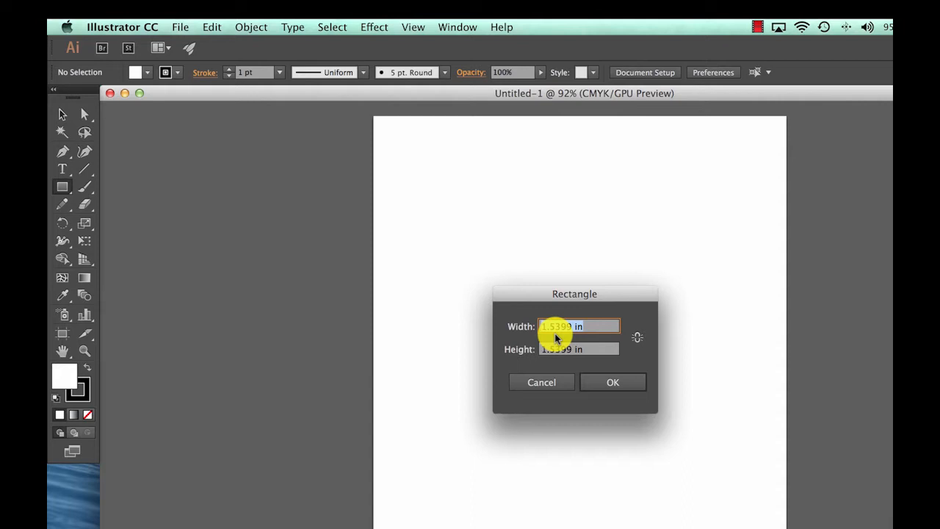
text(2)
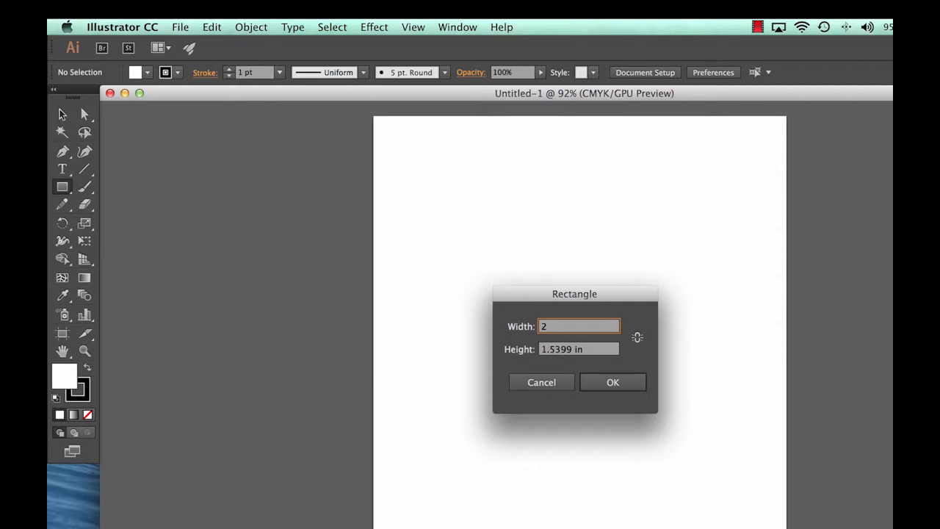
key(Tab)
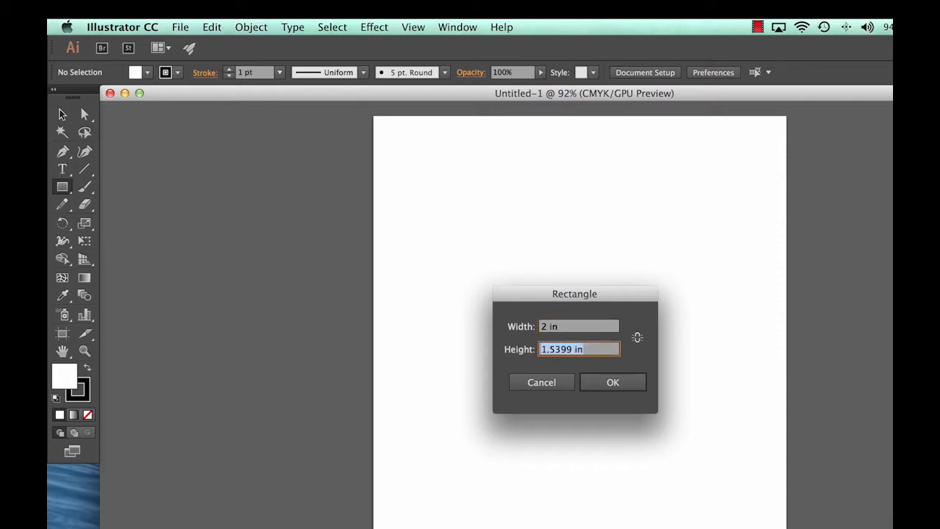
click(612, 381)
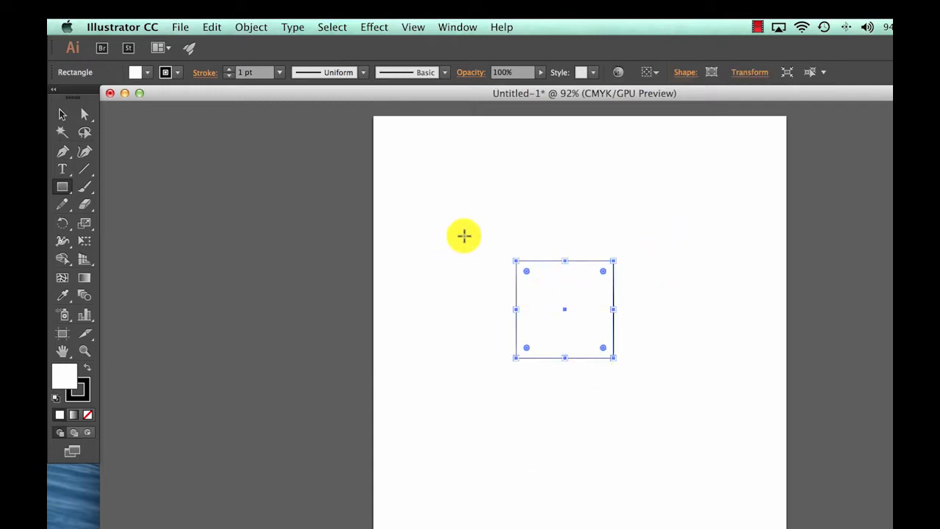
- Swap the square's fill and stroke colors to give it a black fill, and set its stroke to None
click(63, 115)
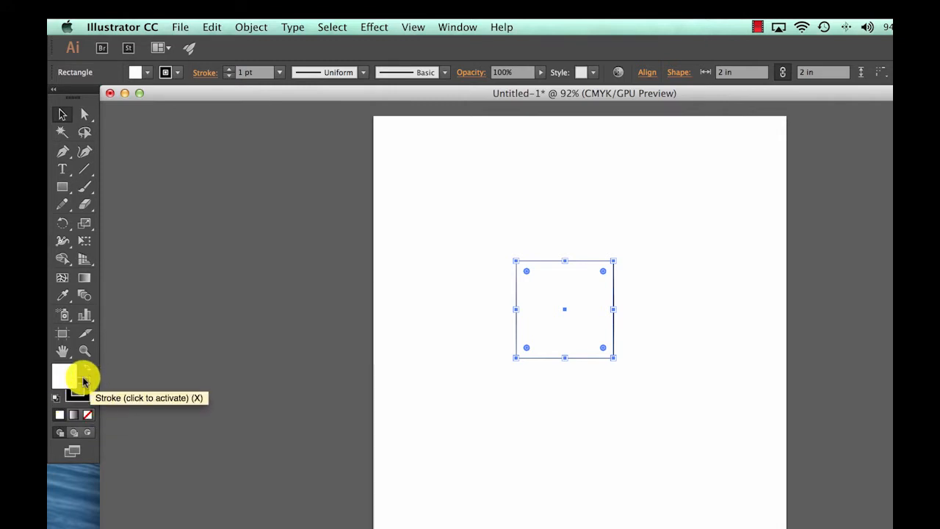
click(83, 381)
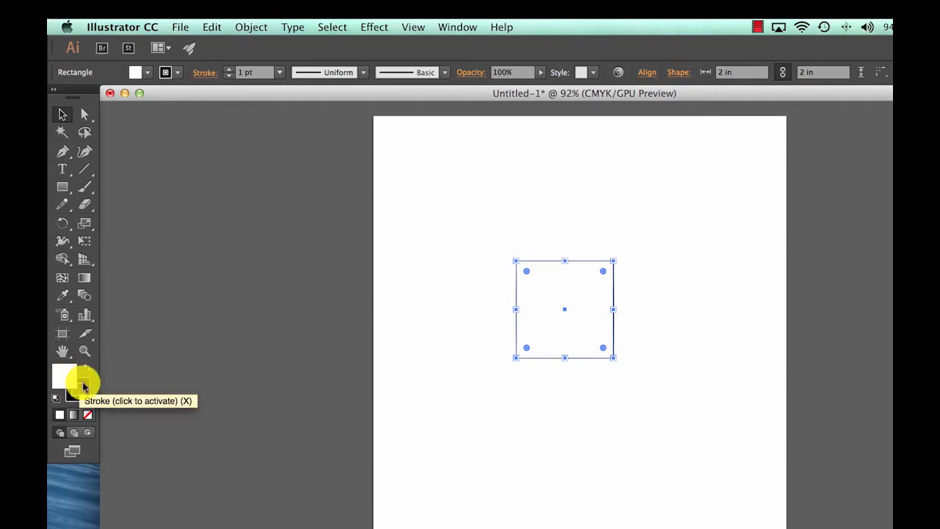
click(82, 384)
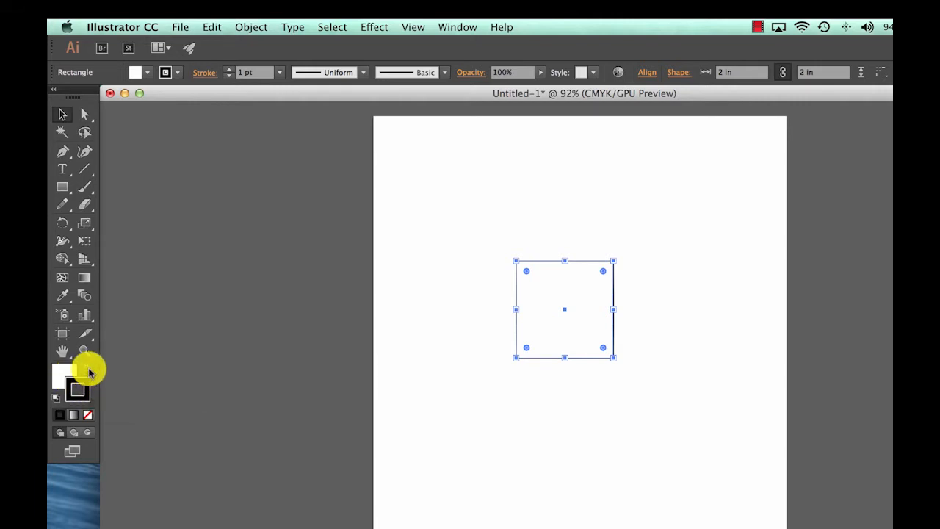
click(87, 374)
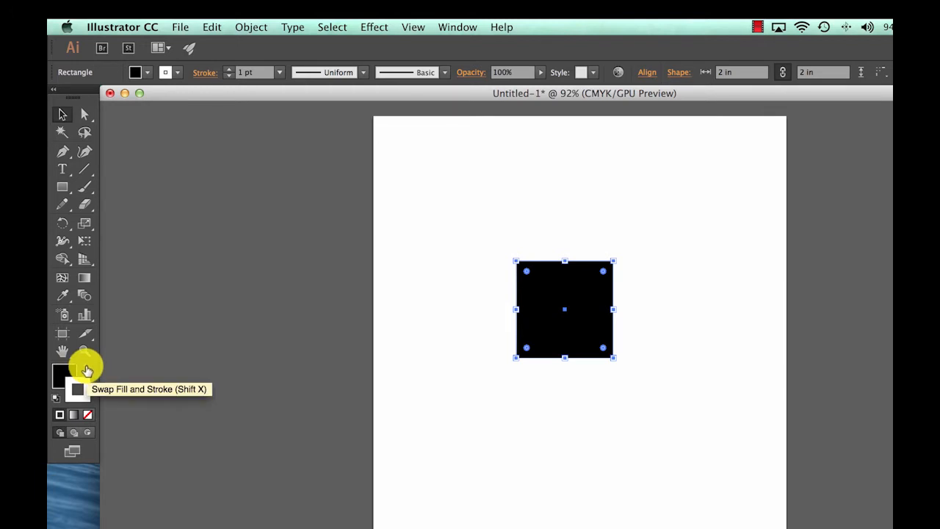
click(76, 386)
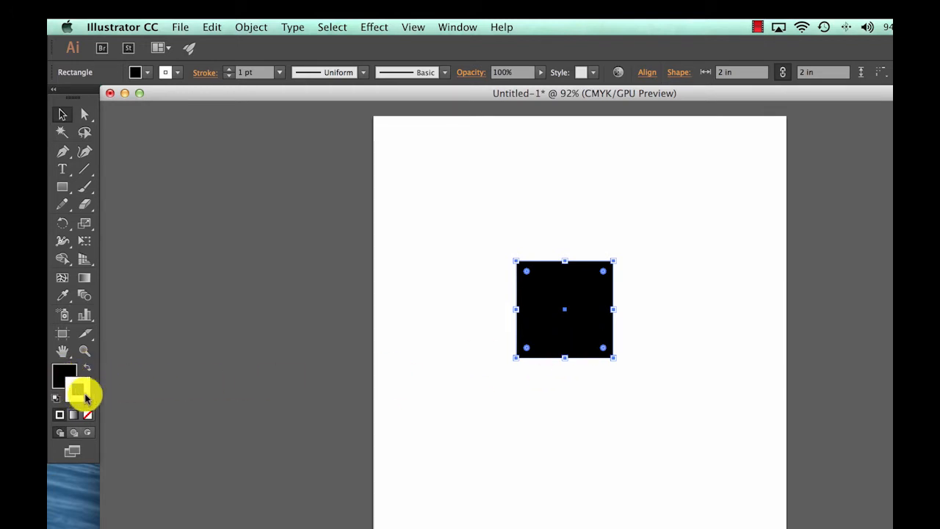
click(77, 388)
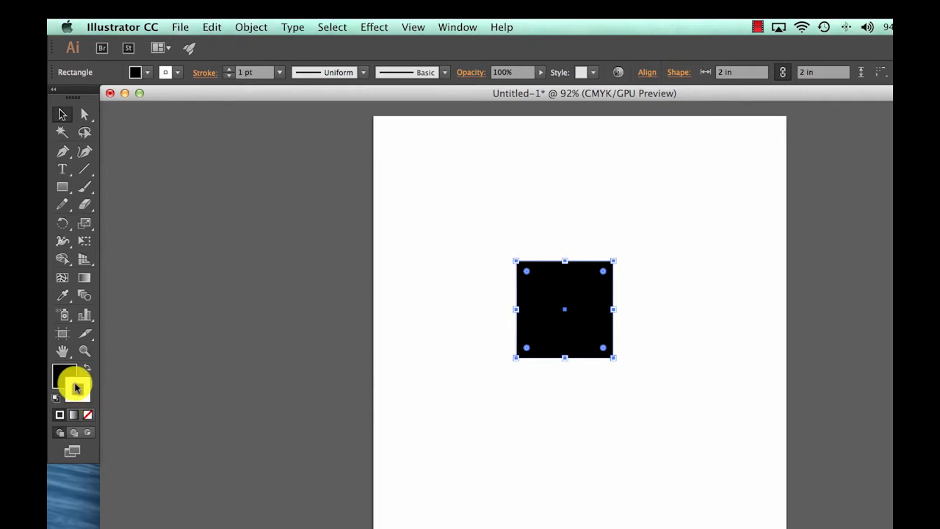
click(78, 389)
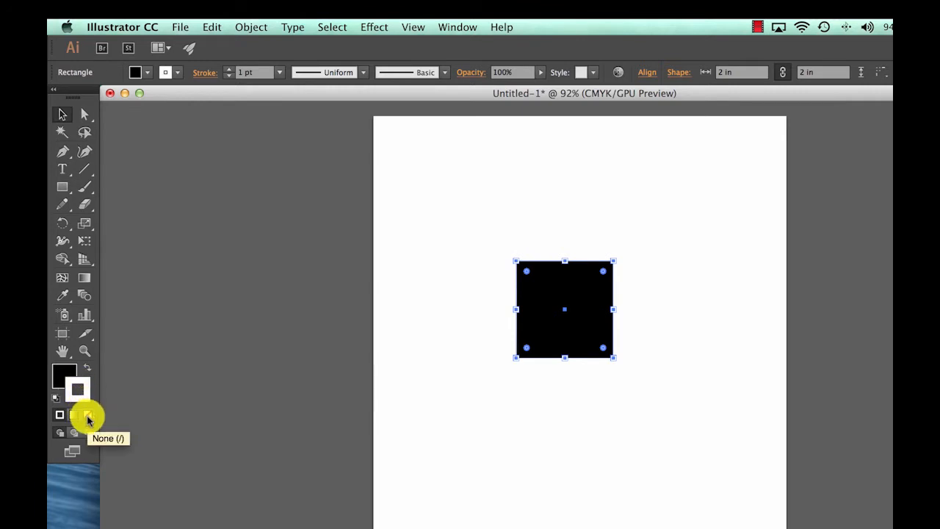
click(88, 416)
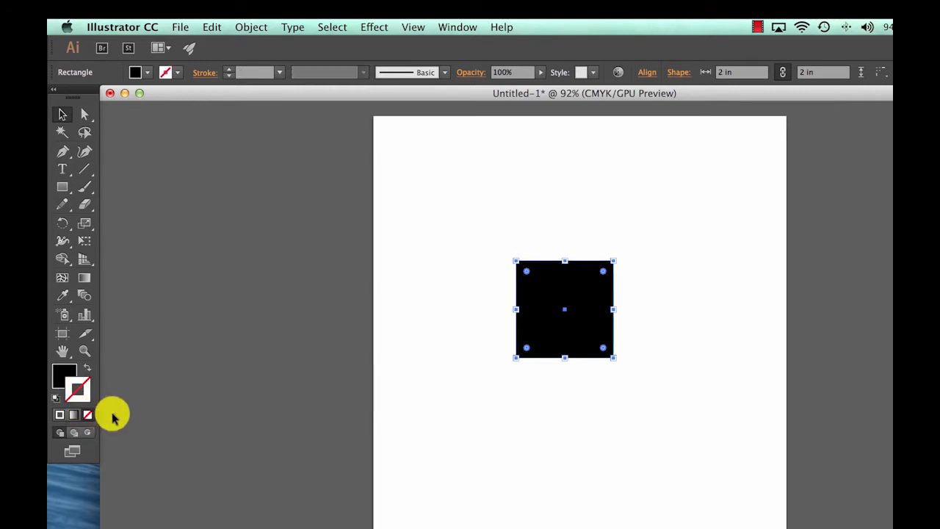
- Duplicate the black square about 1.32 in to the right and 0.94 in up, overlapping the original's upper-right corner
click(447, 304)
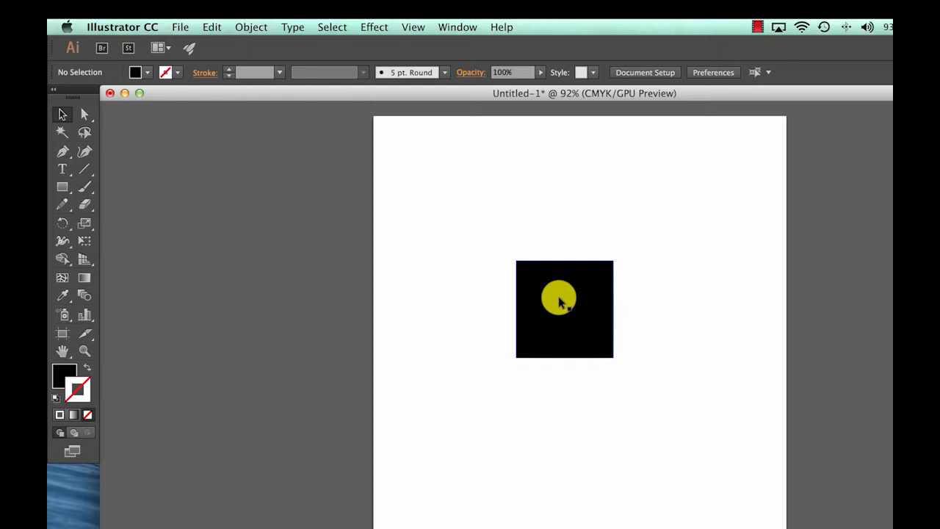
drag(553, 293, 618, 248)
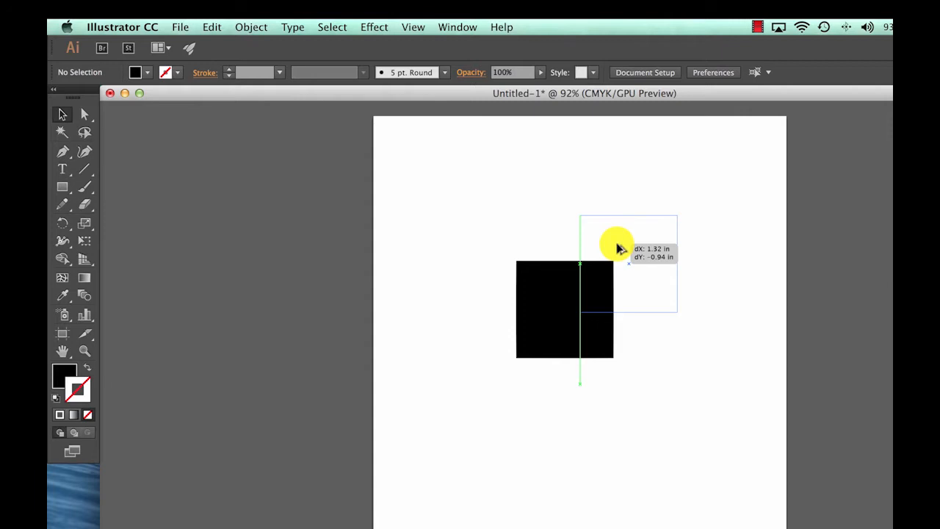
drag(617, 248, 615, 245)
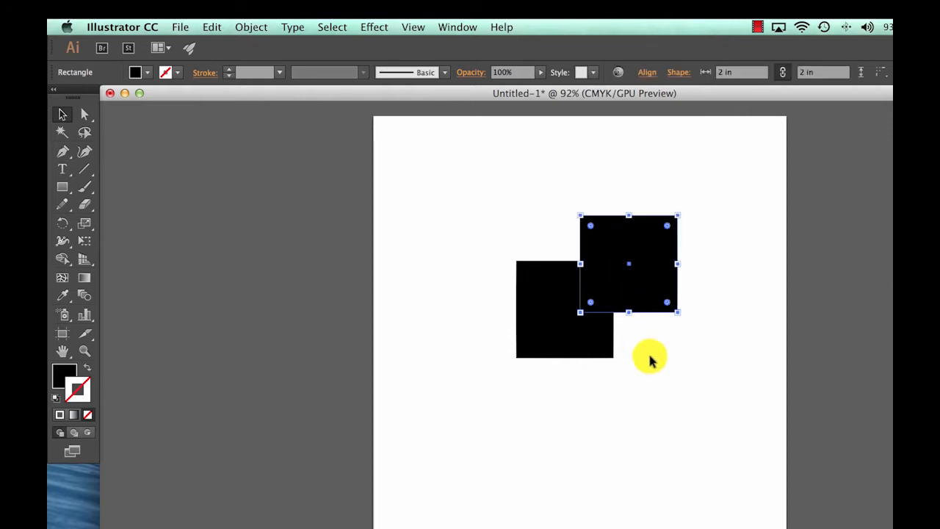
- Duplicate both overlapping squares as a pair about 3.21 in down and 0.24 in to the right
drag(657, 391, 572, 296)
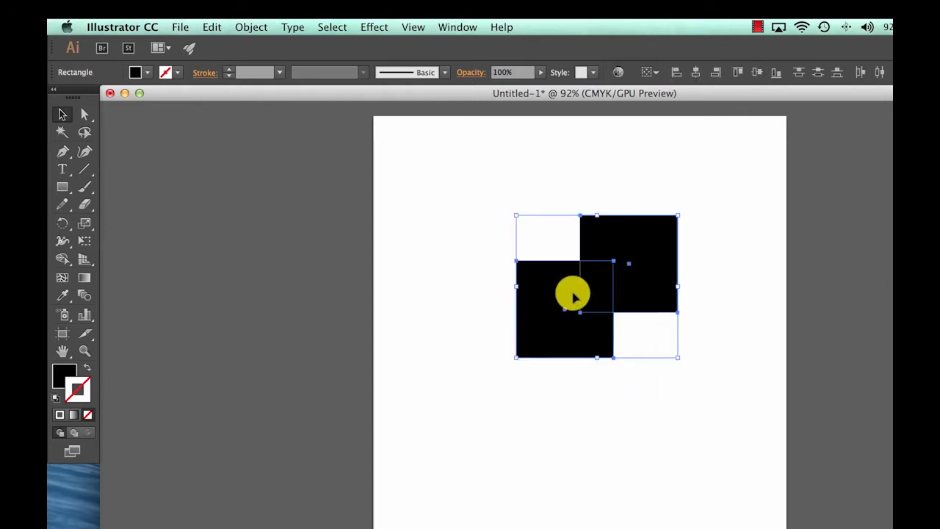
drag(630, 268, 640, 424)
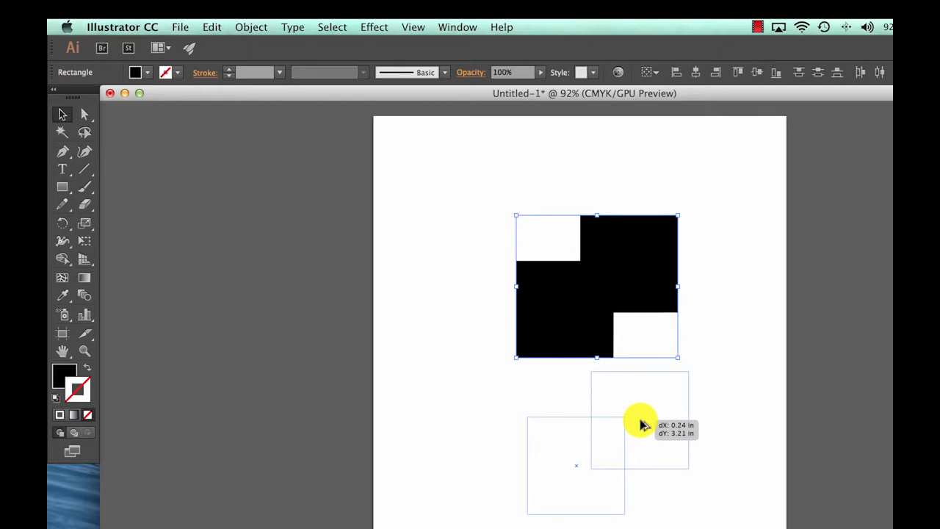
drag(640, 423, 640, 423)
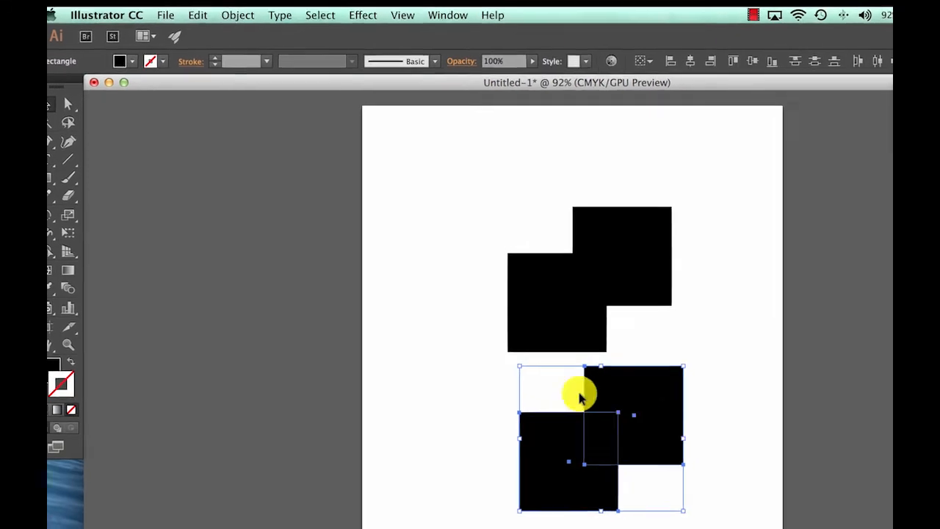
click(436, 346)
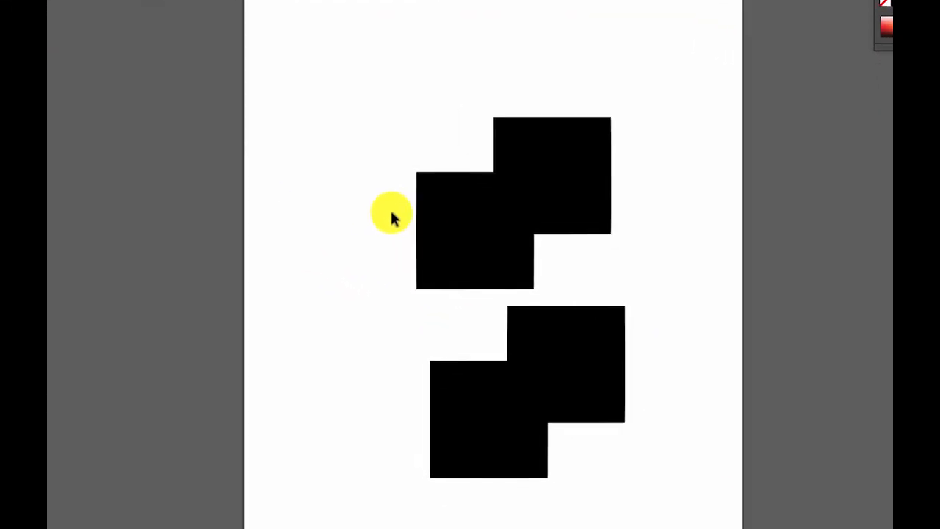
- In the upper pair, move the lower-left square up so it overlaps the other square's upper-left corner
click(428, 206)
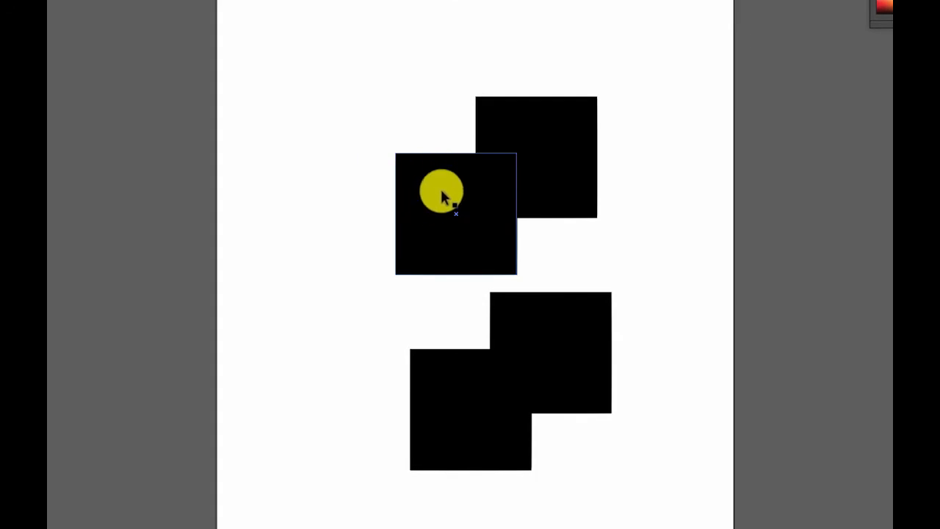
drag(443, 190, 445, 91)
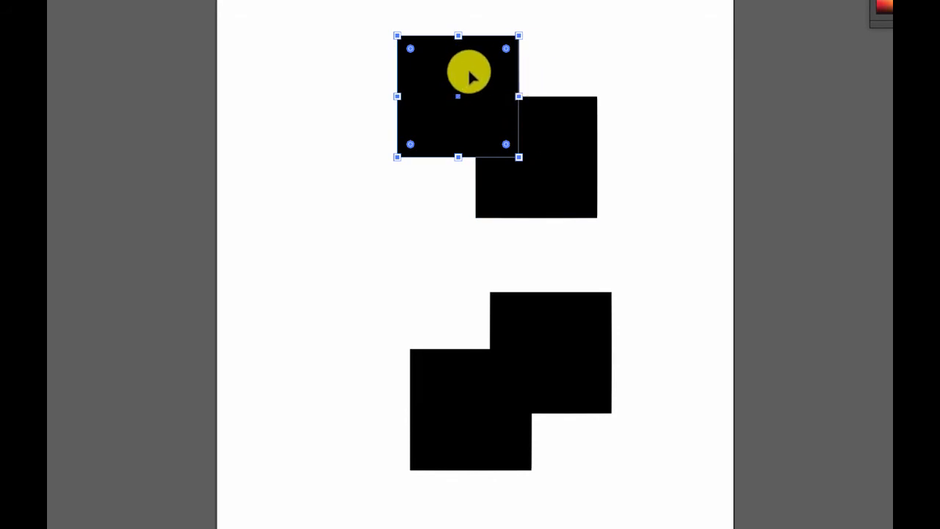
drag(472, 78, 435, 79)
drag(379, 89, 463, 77)
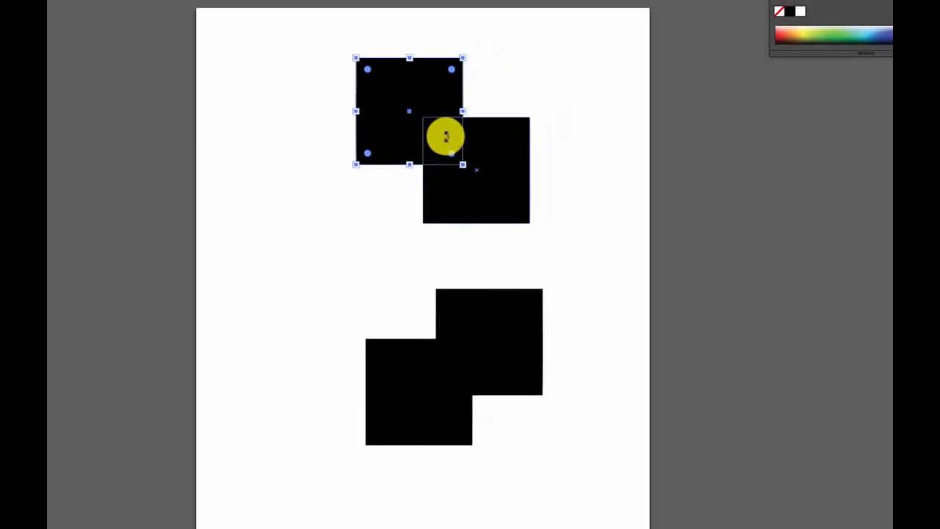
click(506, 96)
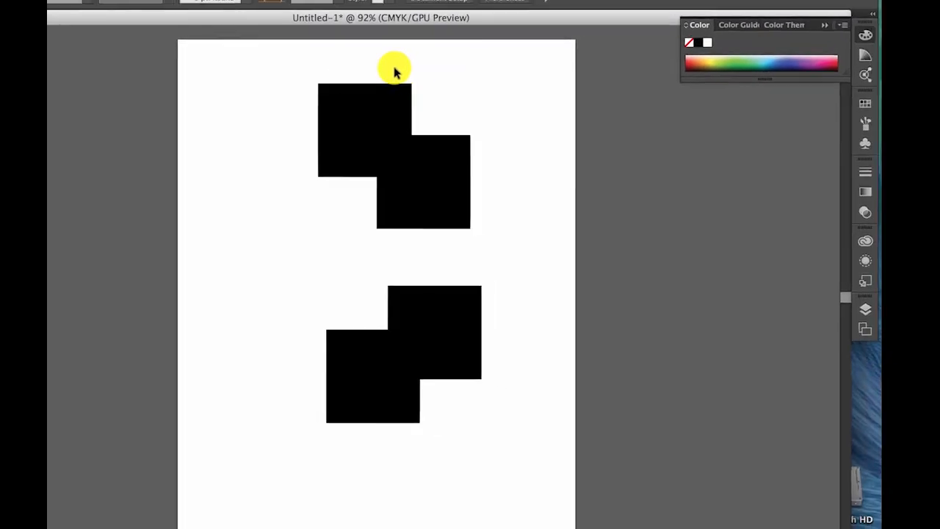
- Cut the overlapping area out of the upper pair of squares using the Pathfinder Exclude shape mode
drag(414, 58, 473, 152)
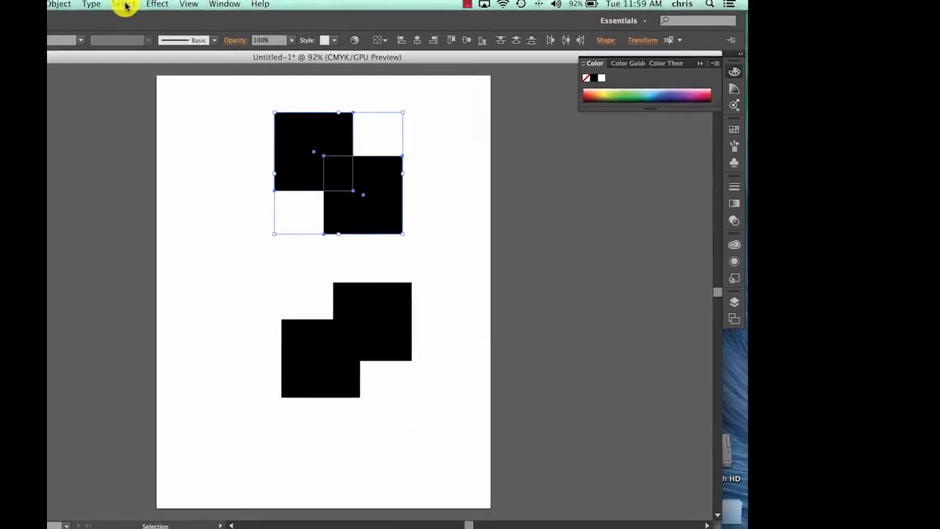
click(220, 7)
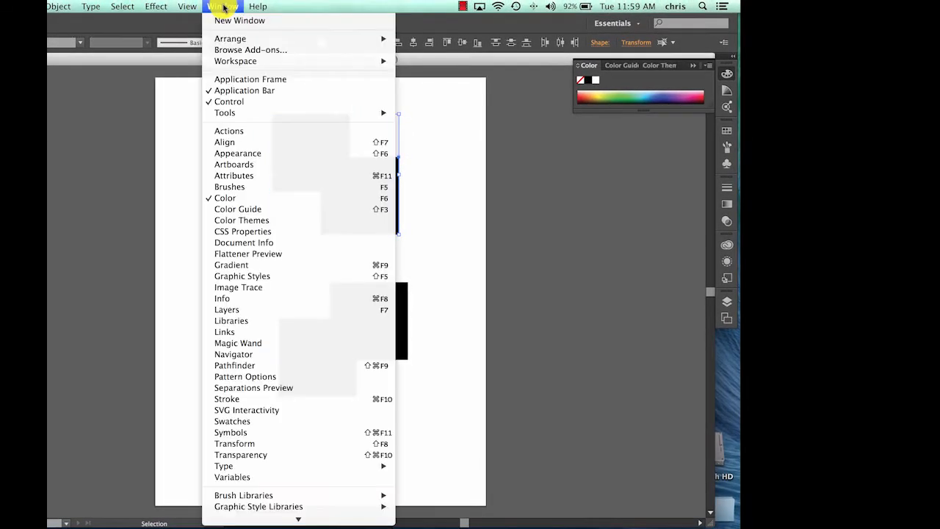
click(230, 365)
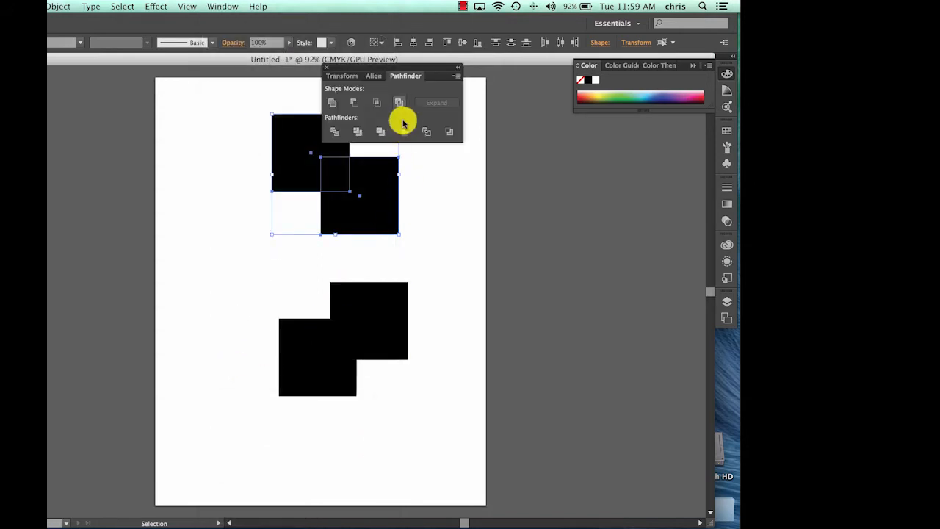
drag(404, 70, 549, 214)
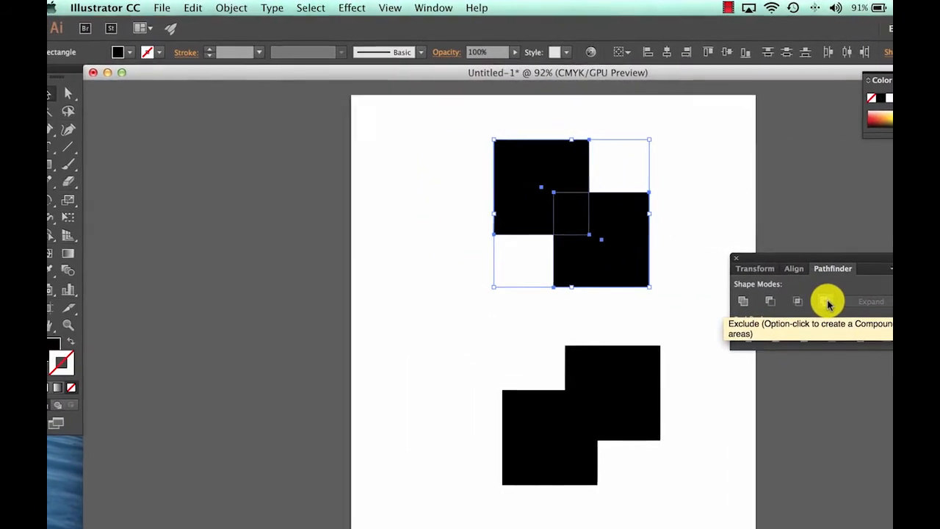
click(826, 302)
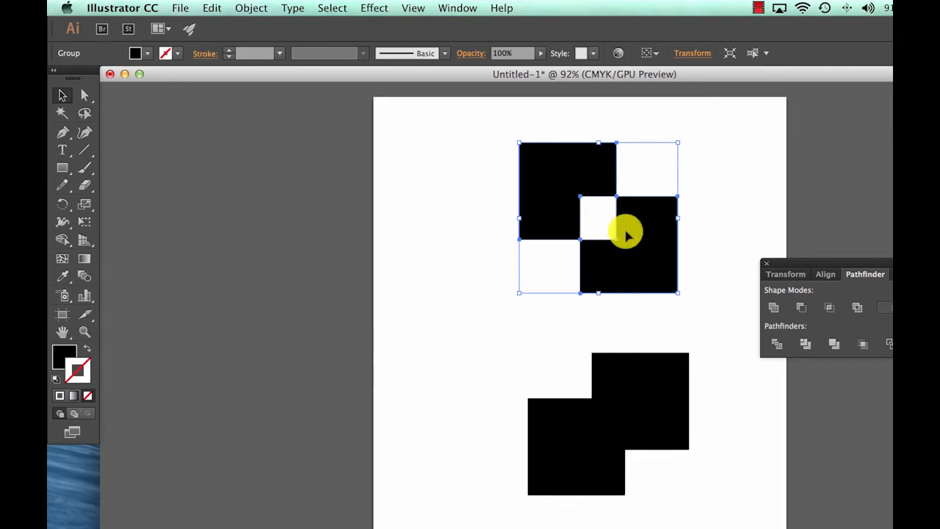
- Move the lower-right piece of the upper excluded pair up and to the right, away from the other piece
click(705, 240)
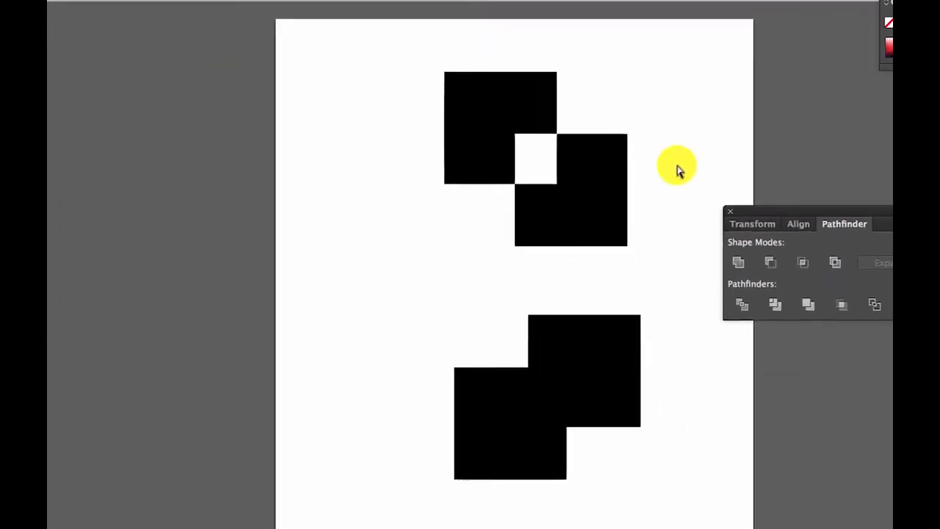
drag(567, 145, 604, 111)
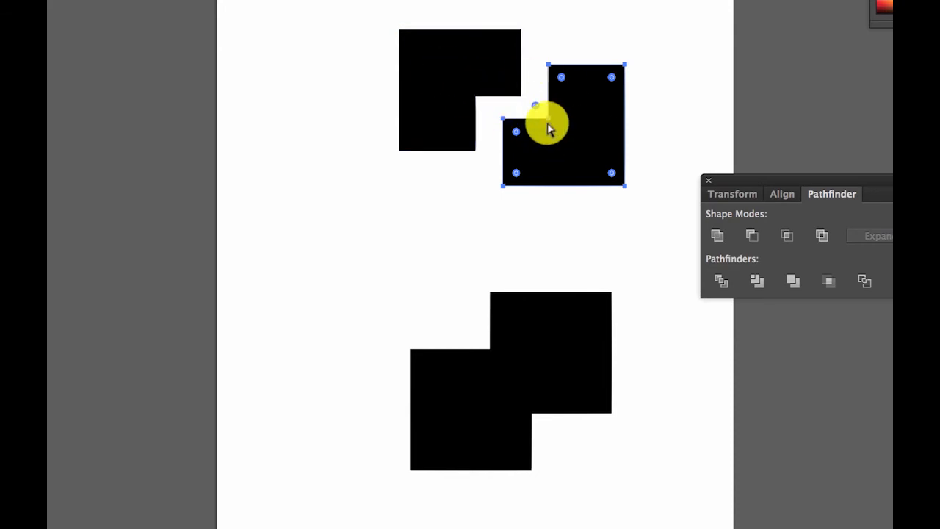
- Undo the piece's move and the Exclude operation on the upper pair of squares
key(ctrl+z)
key(ctrl+z)
key(ctrl+z)
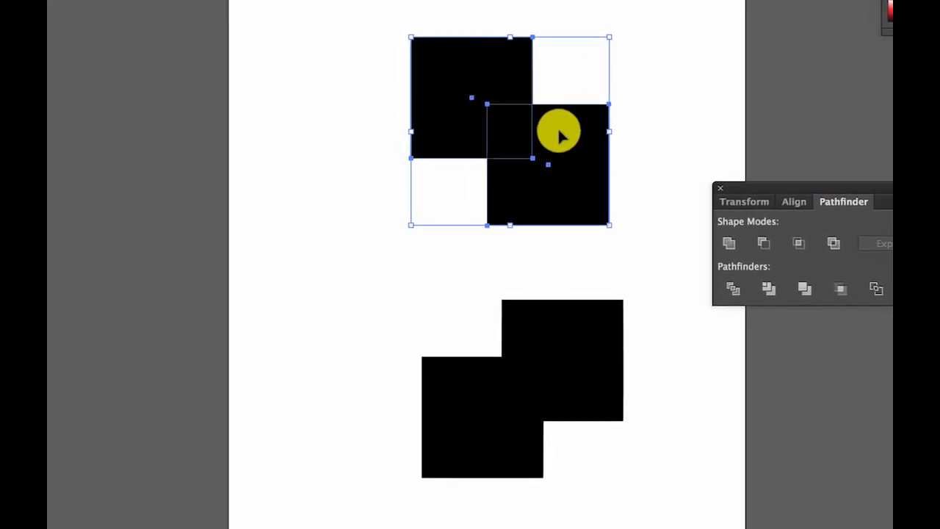
key(ctrl+z)
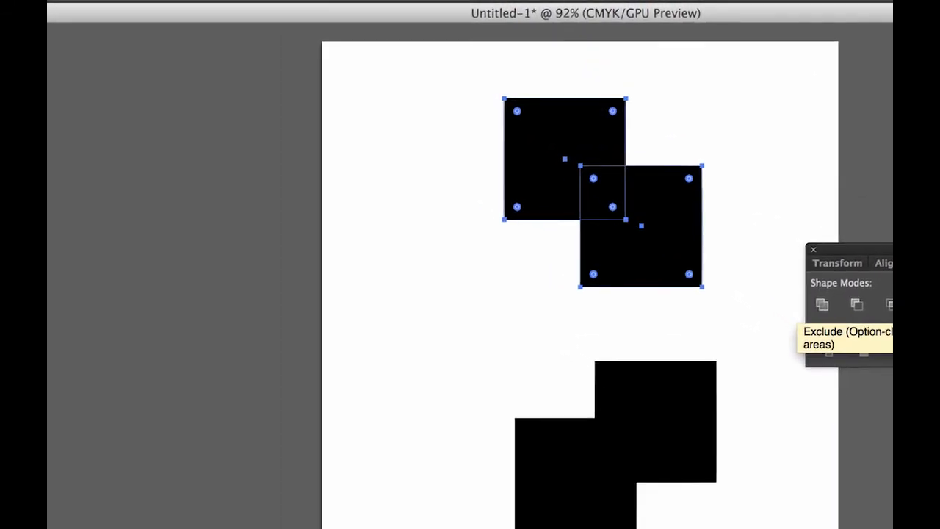
- Combine the upper pair into an editable Exclude compound shape and shift its lower-right square left to widen the overlap
click(891, 293)
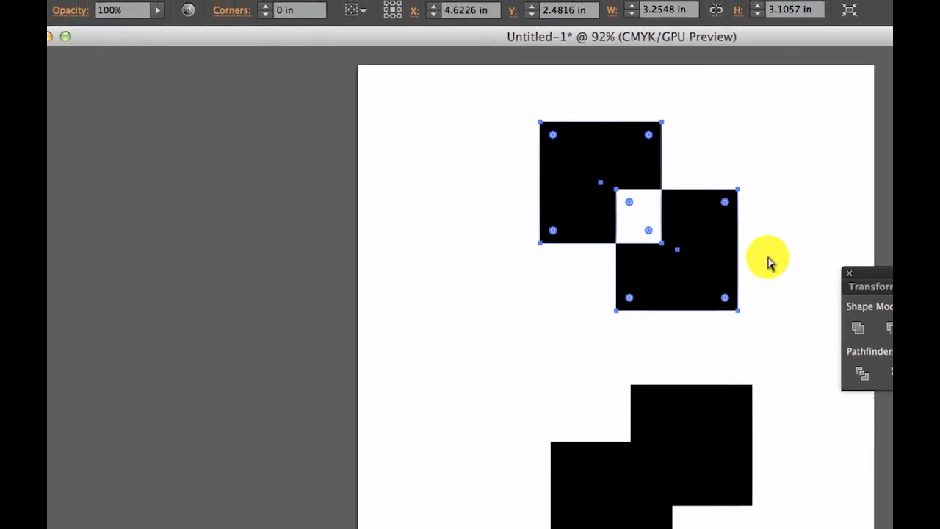
click(778, 249)
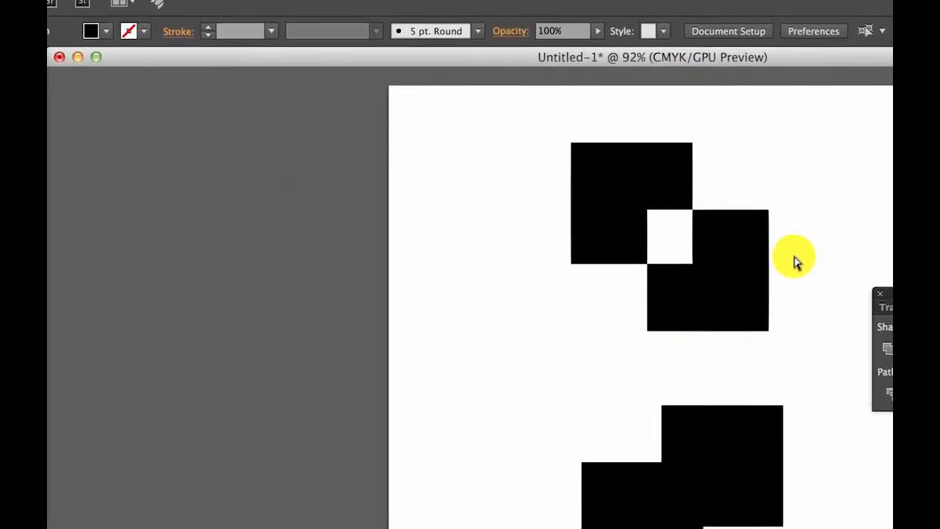
drag(730, 261, 684, 282)
drag(683, 329, 782, 310)
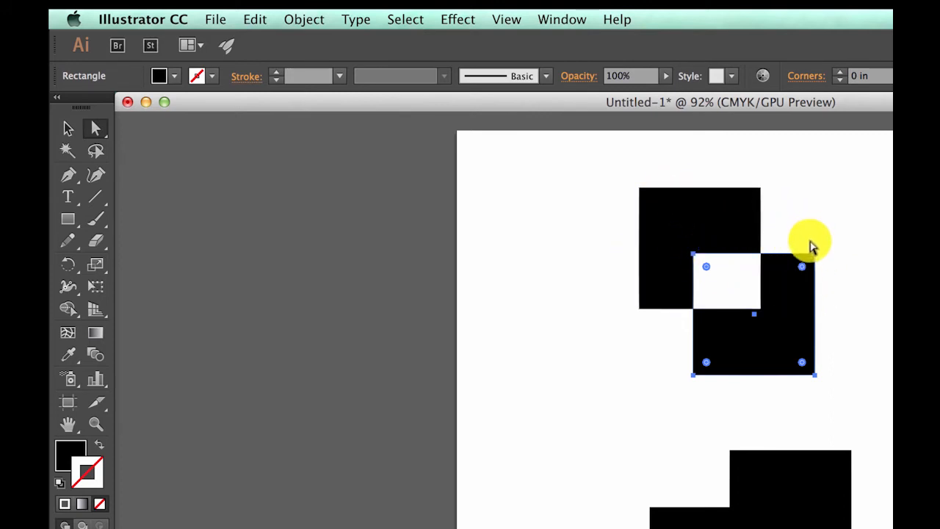
click(573, 308)
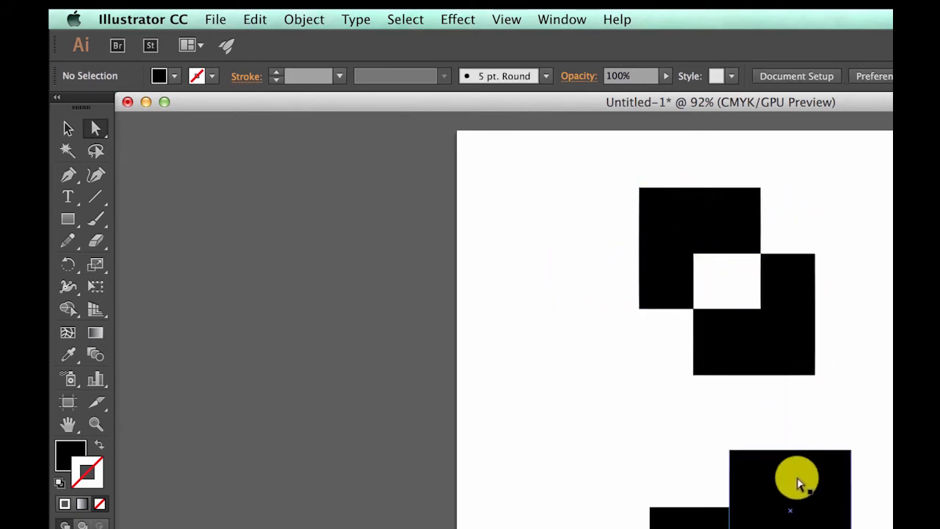
- Move the lower pair's upper-right square to below-left of the compound shape and pull its upper-right corner up into an irregular quadrilateral
drag(811, 488, 579, 391)
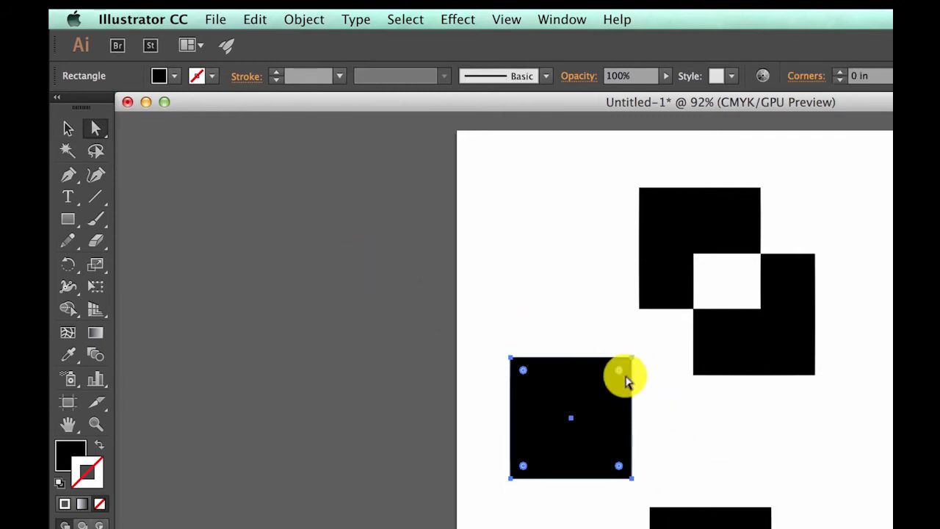
click(99, 133)
click(579, 304)
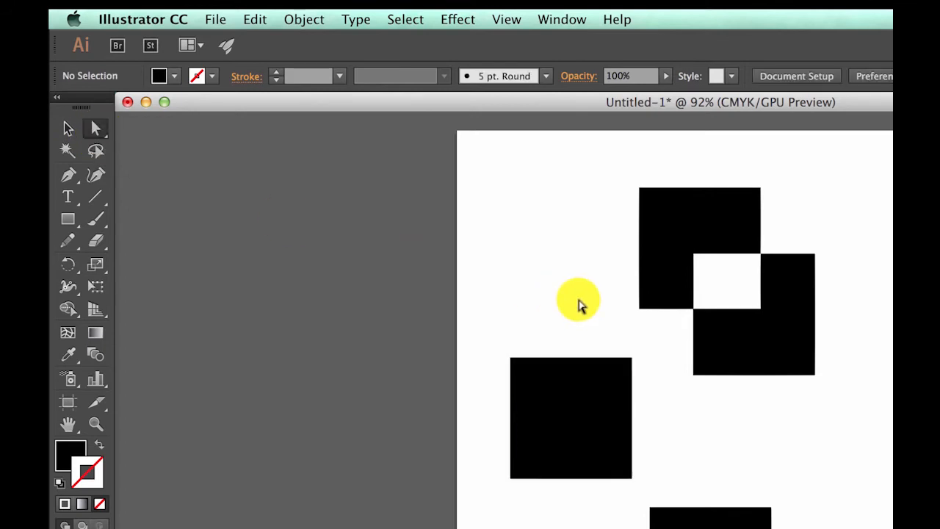
drag(616, 336, 547, 348)
drag(515, 322, 496, 179)
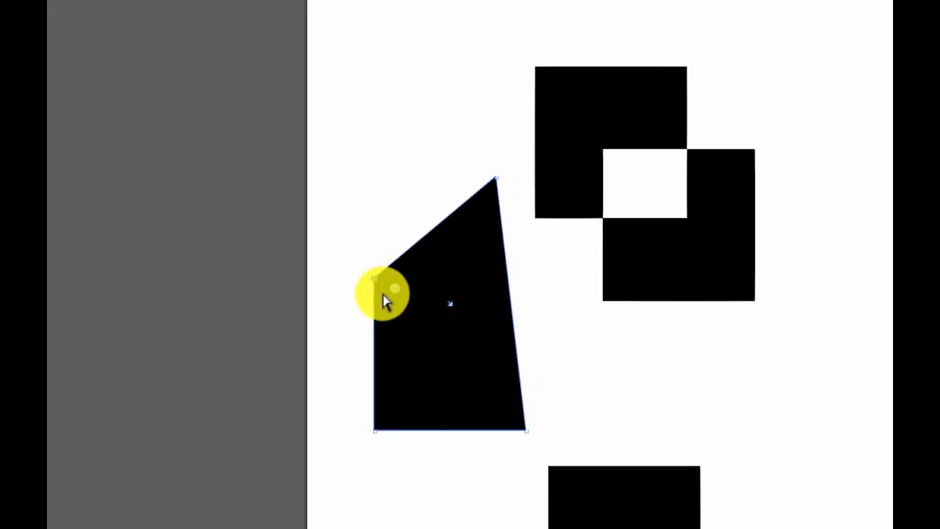
- Try to move both upper anchor points of the quadrilateral upward together, and undo the move
click(374, 279)
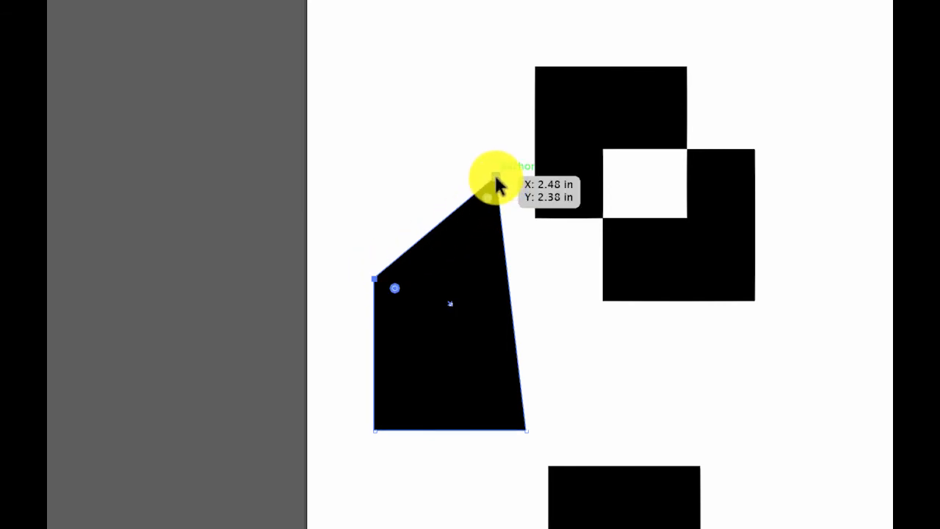
drag(495, 177, 504, 93)
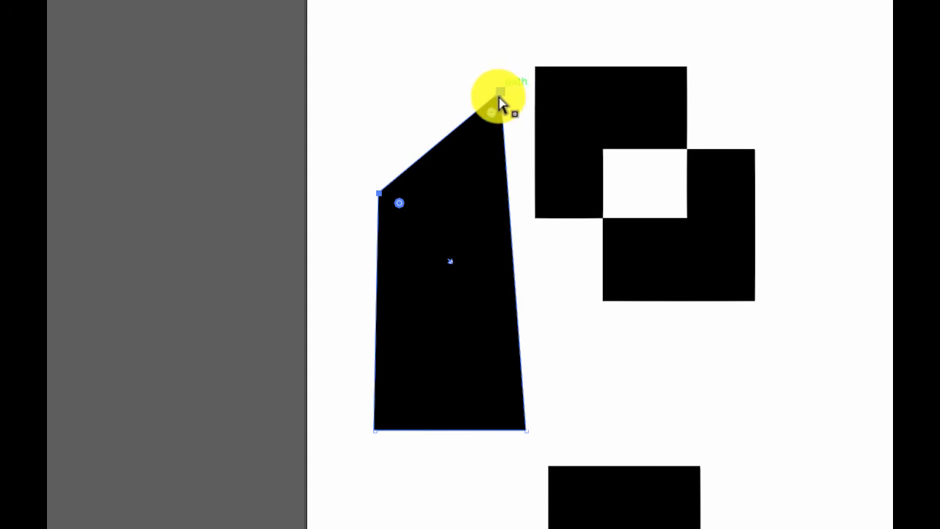
key(ctrl+z)
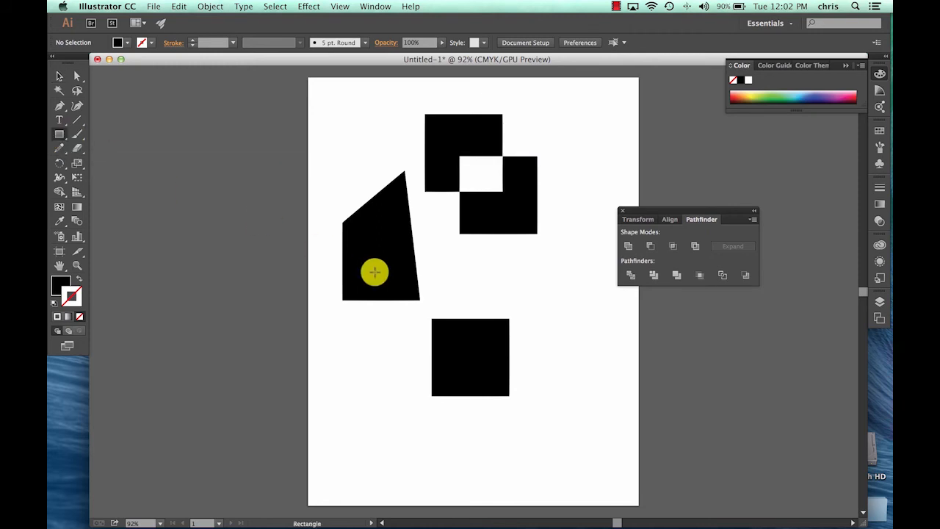
- Create a 4 by 4 in square with no fill and a black 1 pt stroke, placed near the middle of the page
click(491, 273)
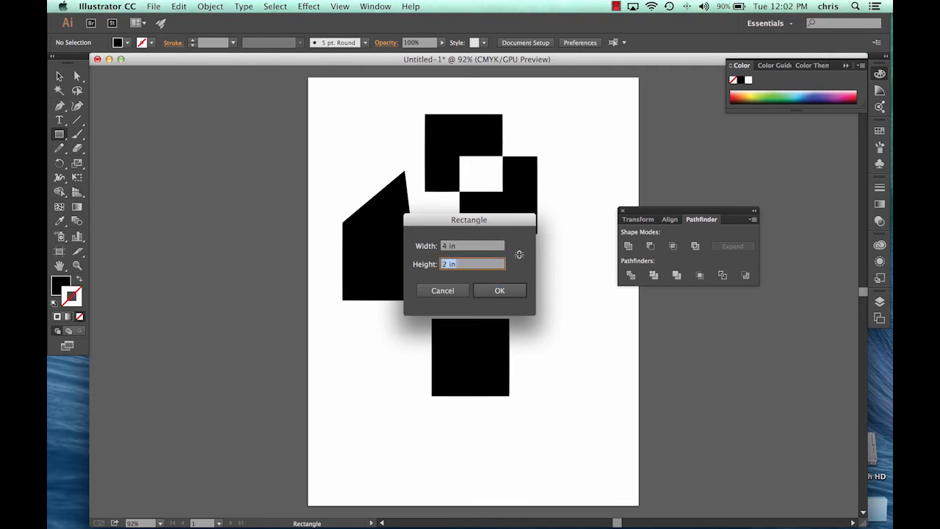
click(488, 292)
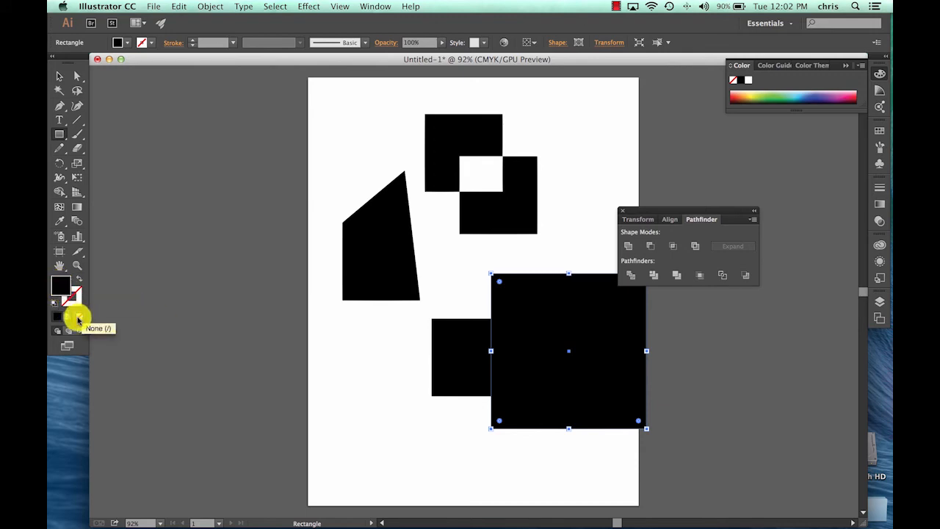
click(80, 319)
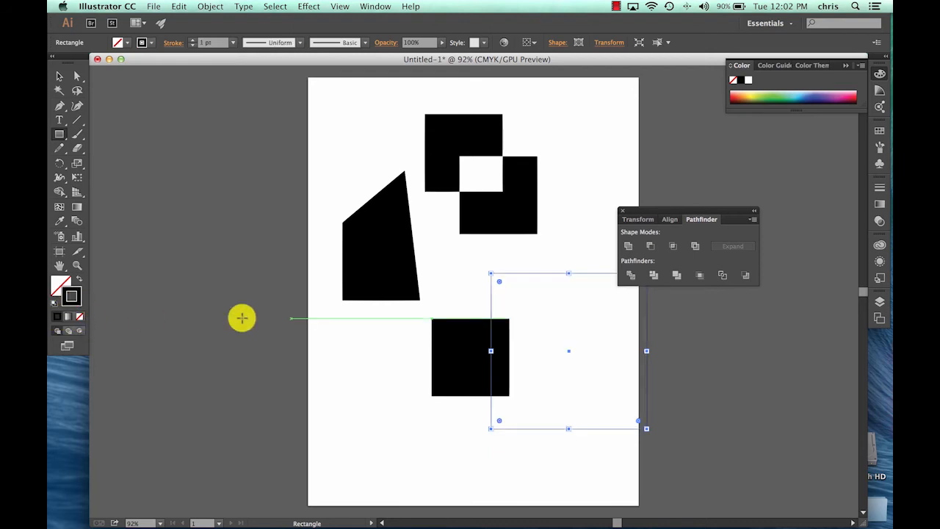
click(58, 77)
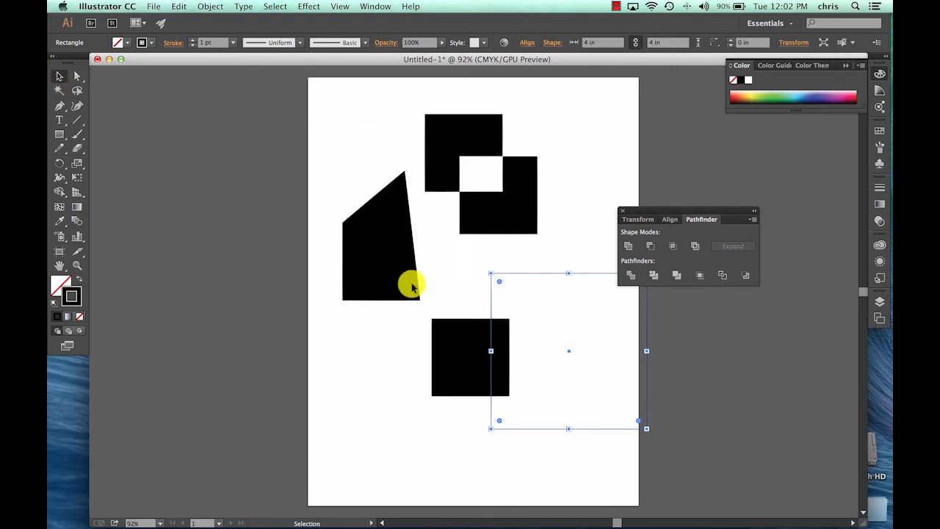
drag(569, 355, 473, 276)
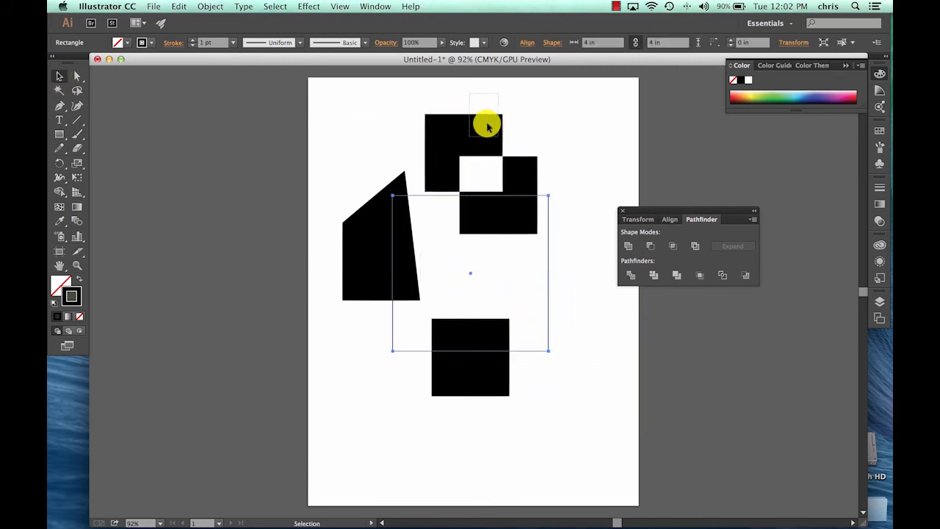
- Move the Exclude compound shape and the irregular quadrilateral so they overlap each other across the outlined 4 in square
click(519, 164)
drag(494, 133, 515, 199)
drag(378, 262, 437, 292)
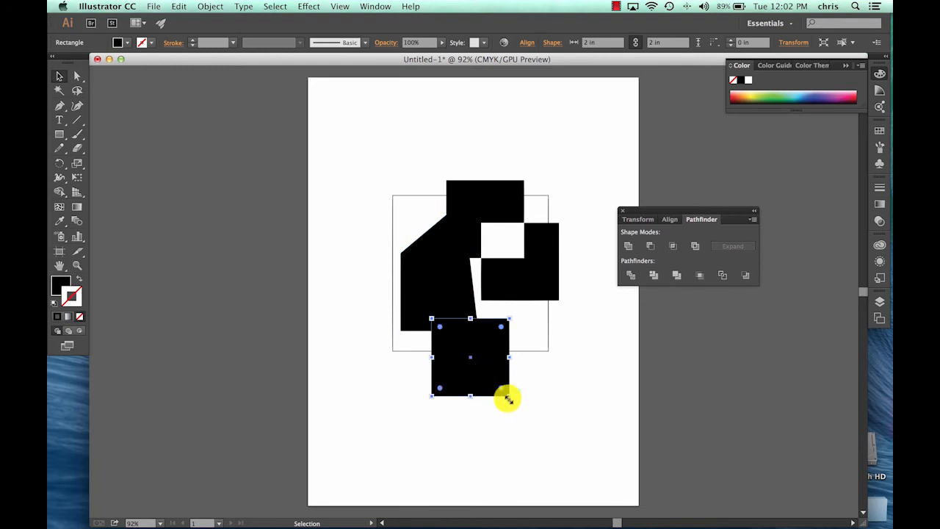
- Scale the lower black square down to 0.774 in and place it where the quadrilateral and the compound shape meet
drag(431, 318, 496, 308)
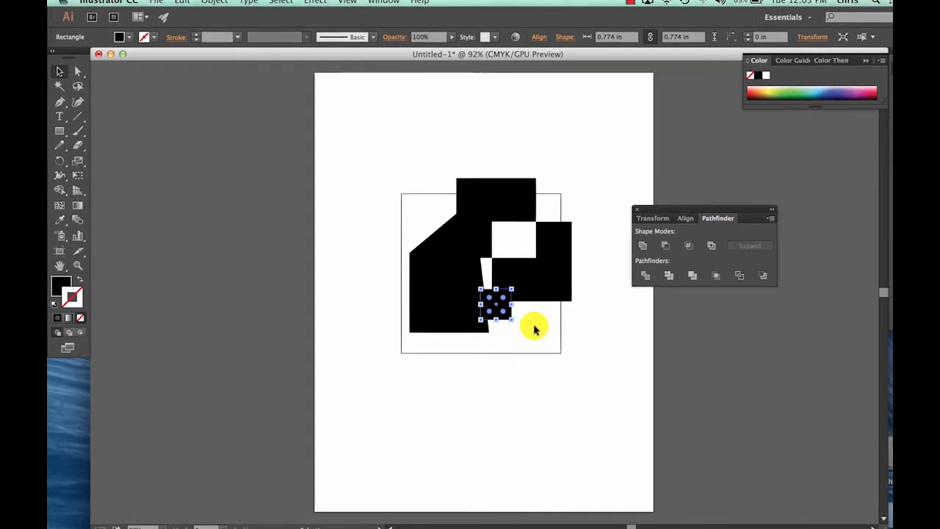
click(540, 328)
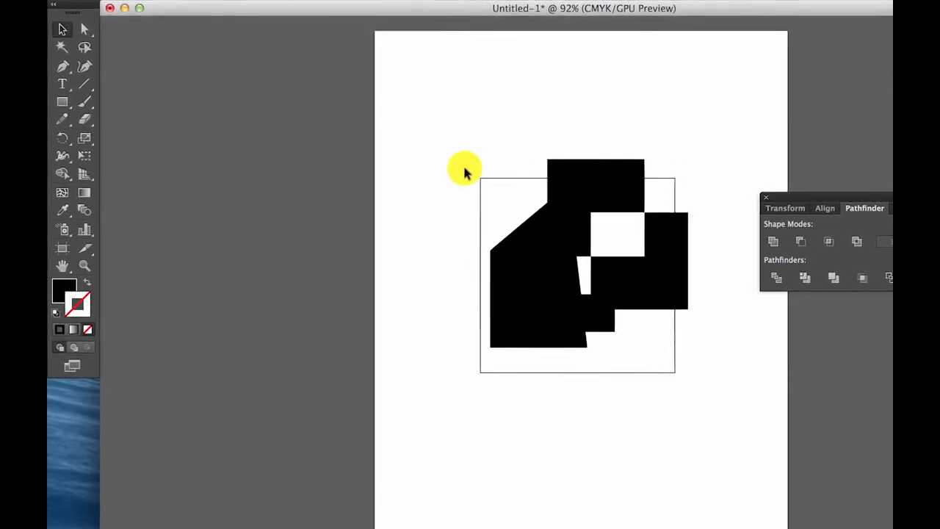
- Draw a second 4 by 4 in square exactly over the outlined frame, with a black stroke and no fill
click(63, 103)
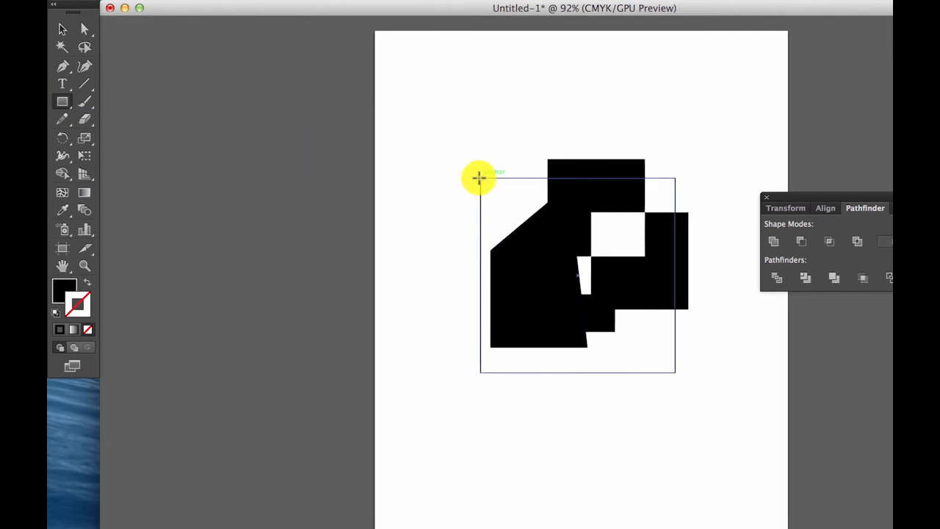
drag(479, 179, 668, 372)
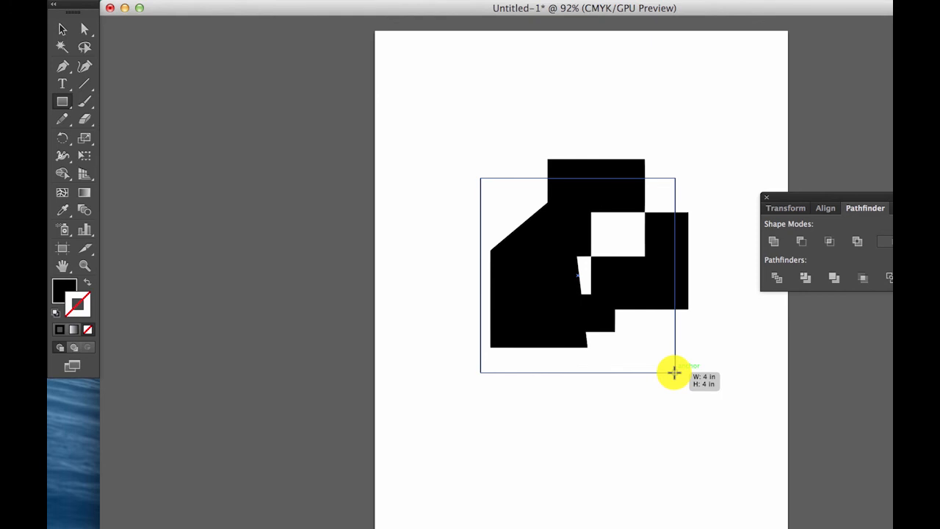
drag(674, 372, 674, 372)
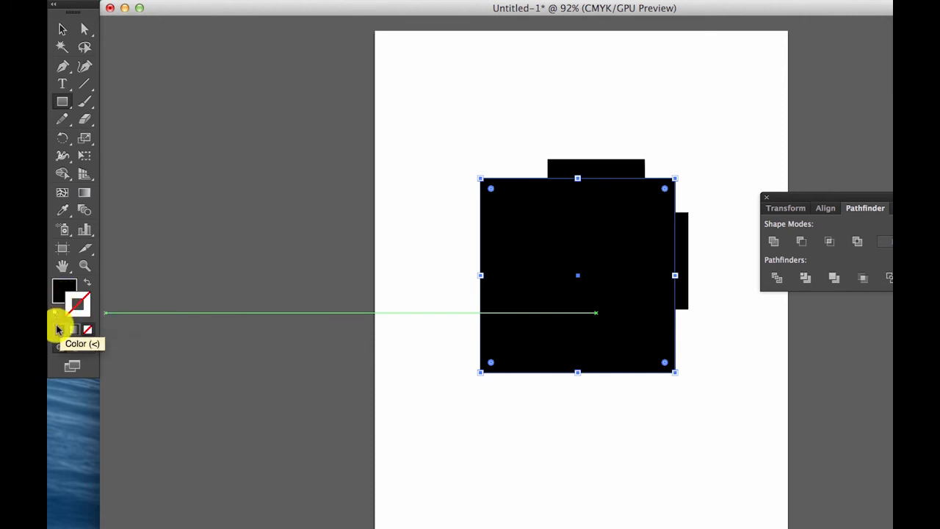
click(60, 290)
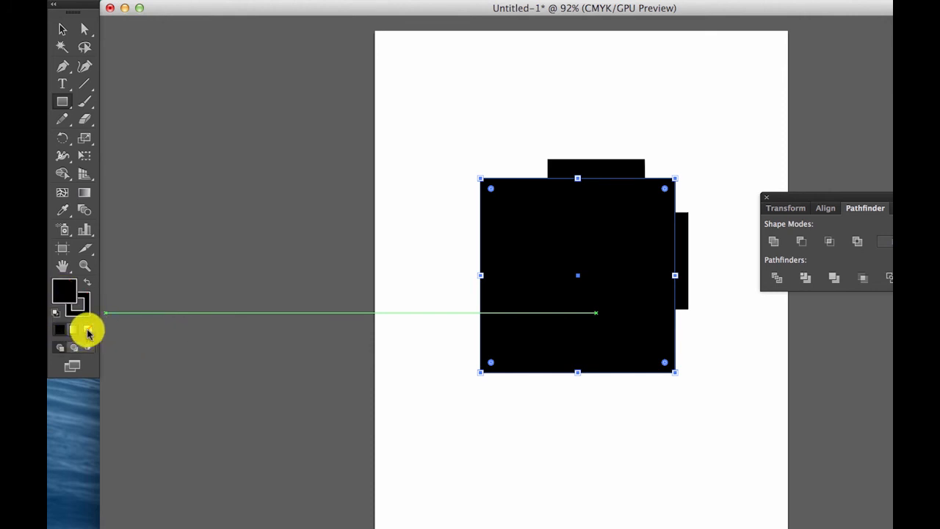
click(87, 331)
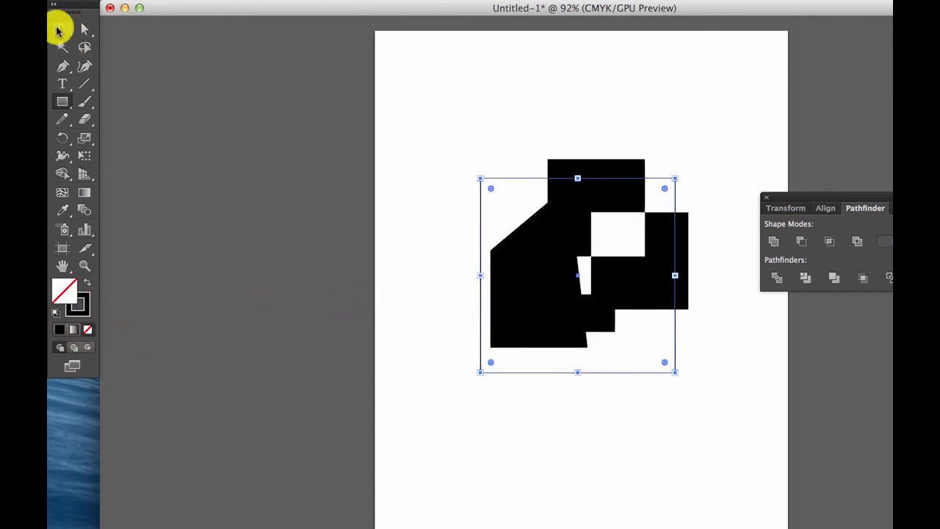
- Select all the artwork and make a clipping mask that crops it to the front 4 in square
click(59, 31)
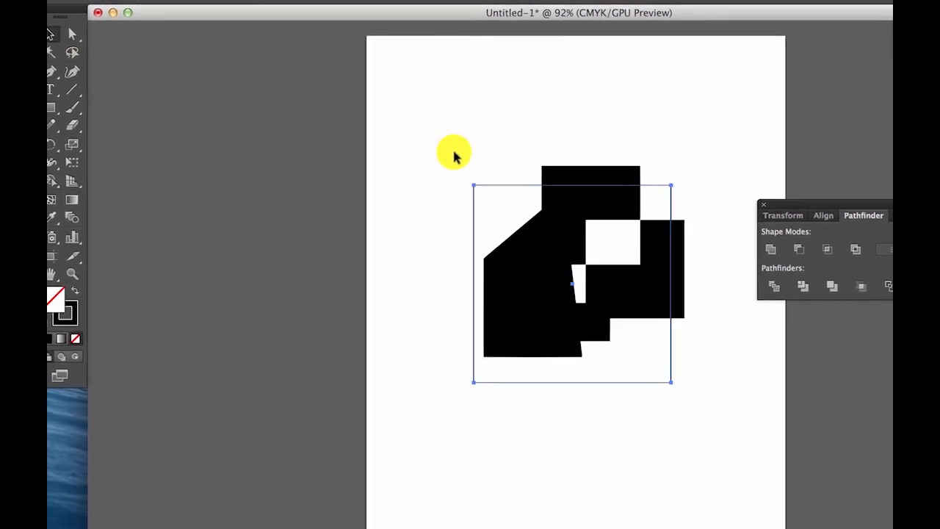
drag(441, 140, 701, 414)
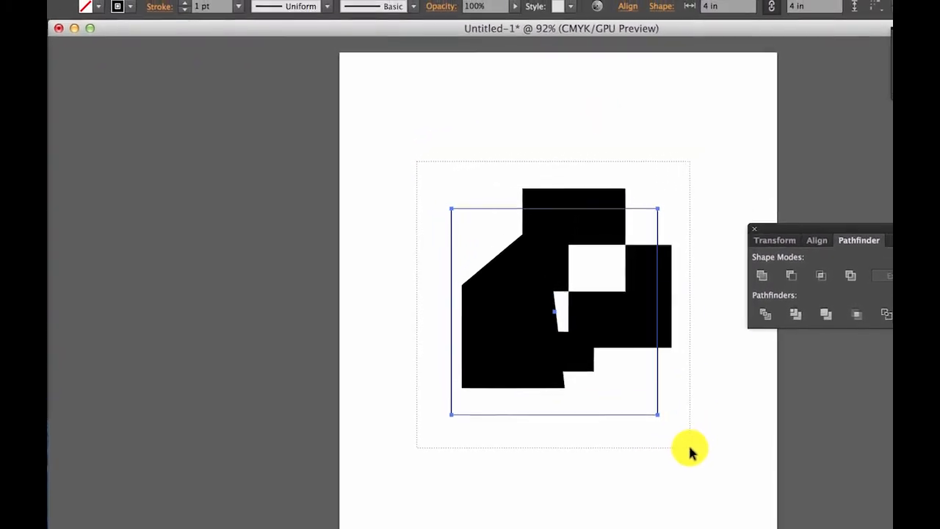
drag(688, 451, 689, 449)
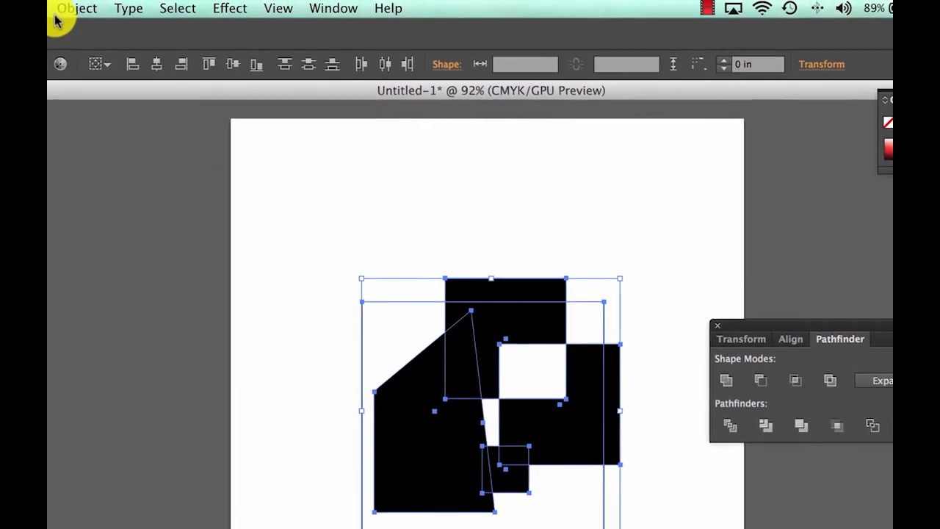
click(64, 8)
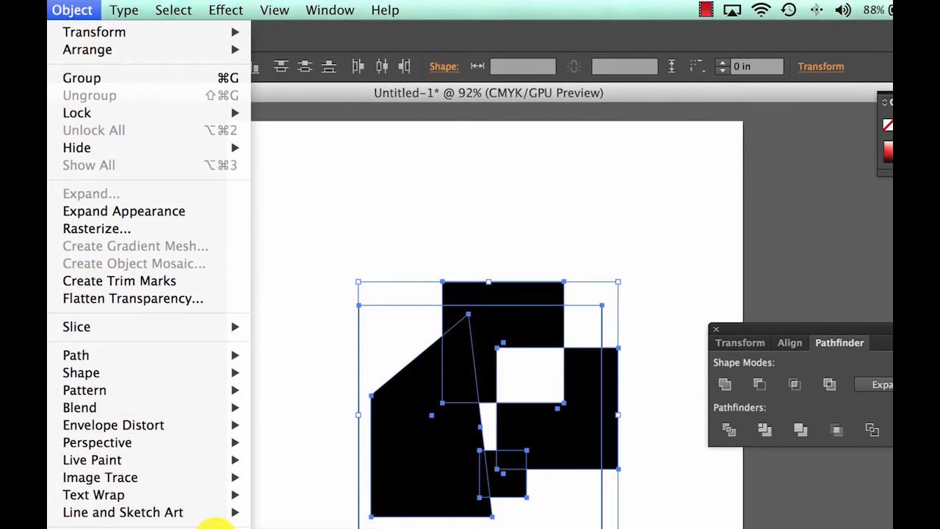
click(301, 524)
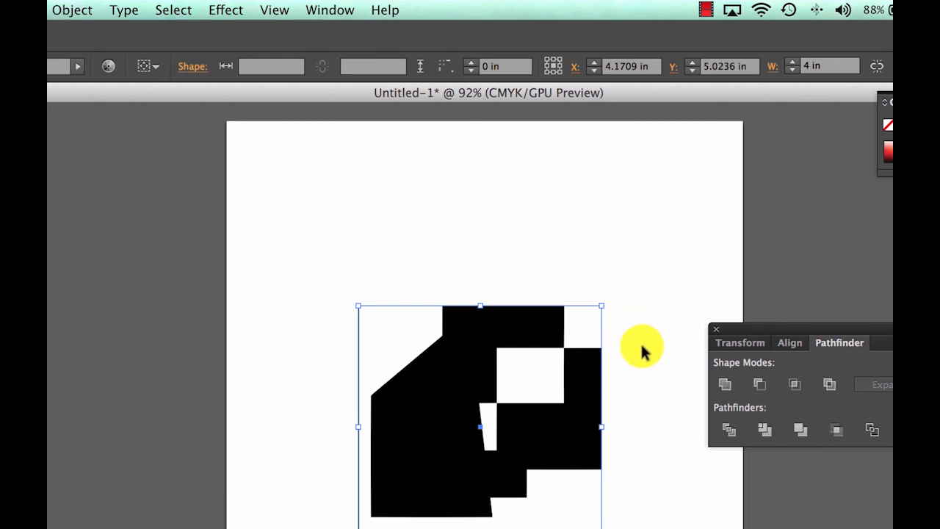
click(647, 315)
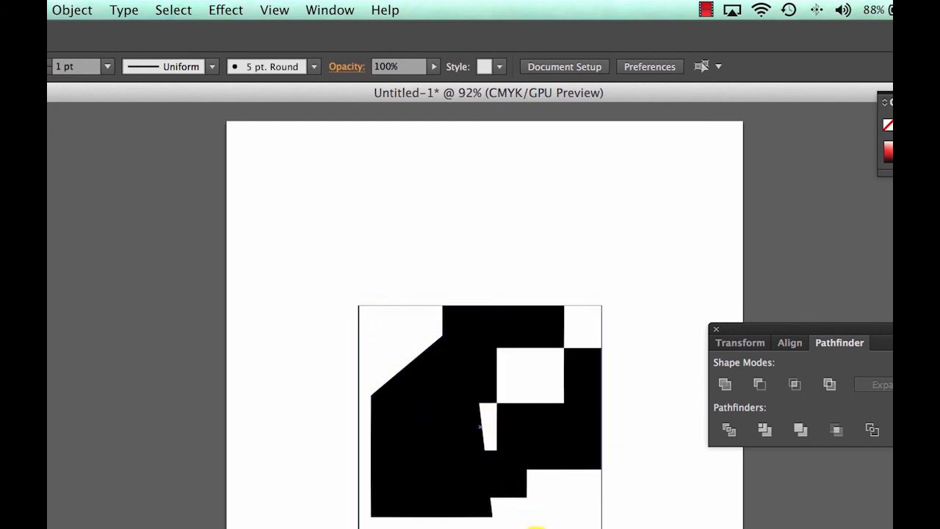
- Move the clipped artwork with its outlined frame to the upper-left area of the page
drag(523, 525, 373, 269)
click(591, 435)
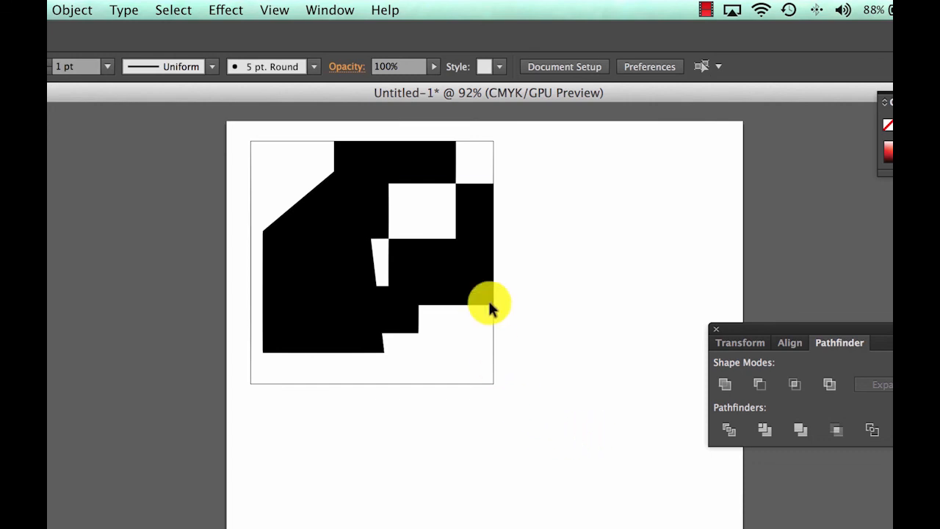